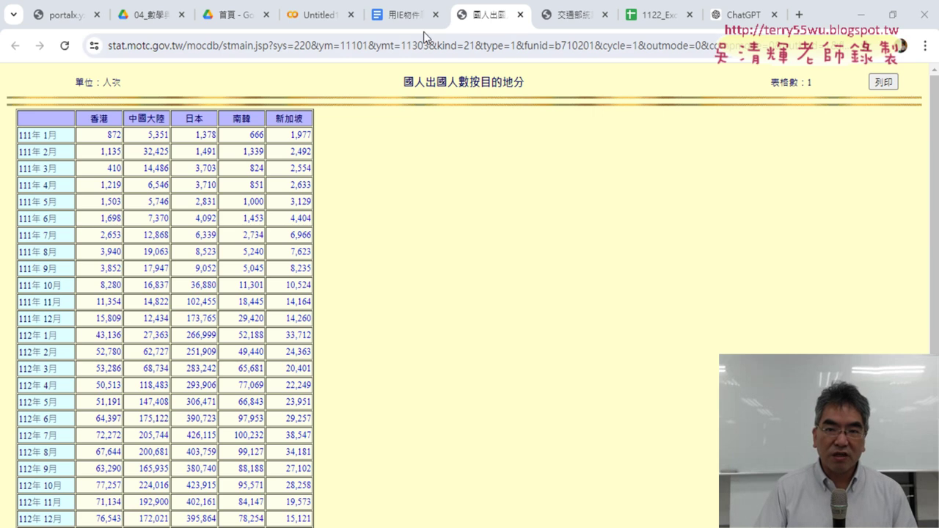
- Move the statistics query tab ahead of the 國人出國 tab and show the outbound-travel results table
{"action": "left_click_drag", "start_coordinate": [569, 15], "coordinate": [488, 15]}
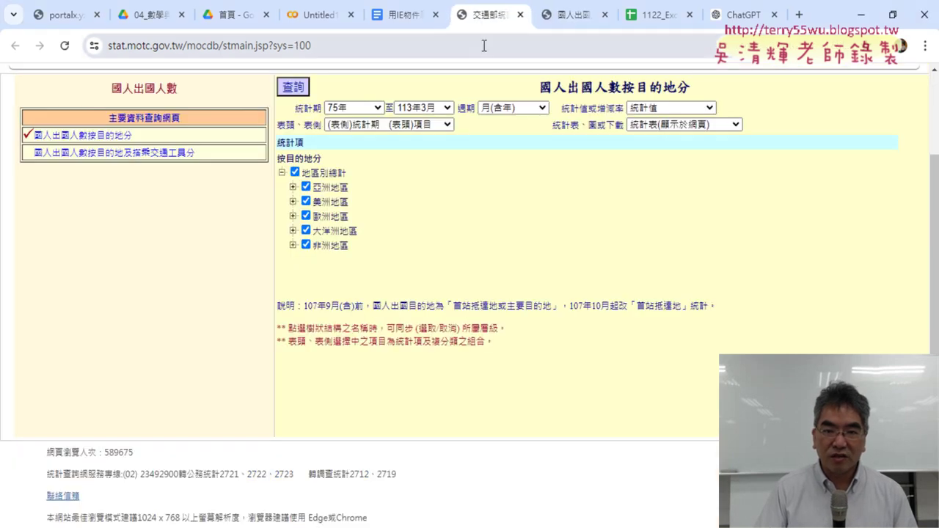
{"action": "left_click", "coordinate": [570, 16]}
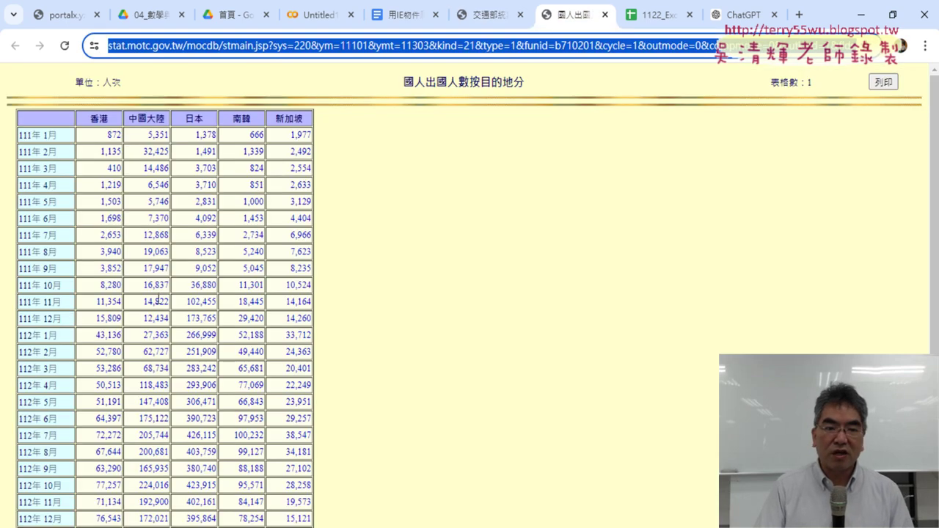
{"action": "scroll", "coordinate": [169, 290], "scroll_direction": "down", "scroll_amount": 1}
{"action": "scroll", "coordinate": [221, 250], "scroll_direction": "down", "scroll_amount": 1}
{"action": "scroll", "coordinate": [266, 213], "scroll_direction": "up", "scroll_amount": 2}
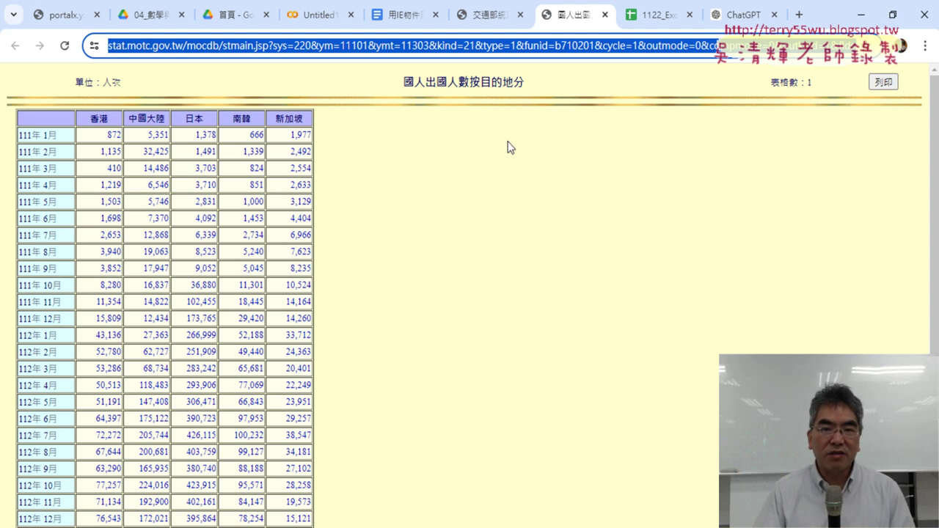
- Go to the Google Docs notes and scroll up to the Q: request line
{"action": "left_click", "coordinate": [404, 15]}
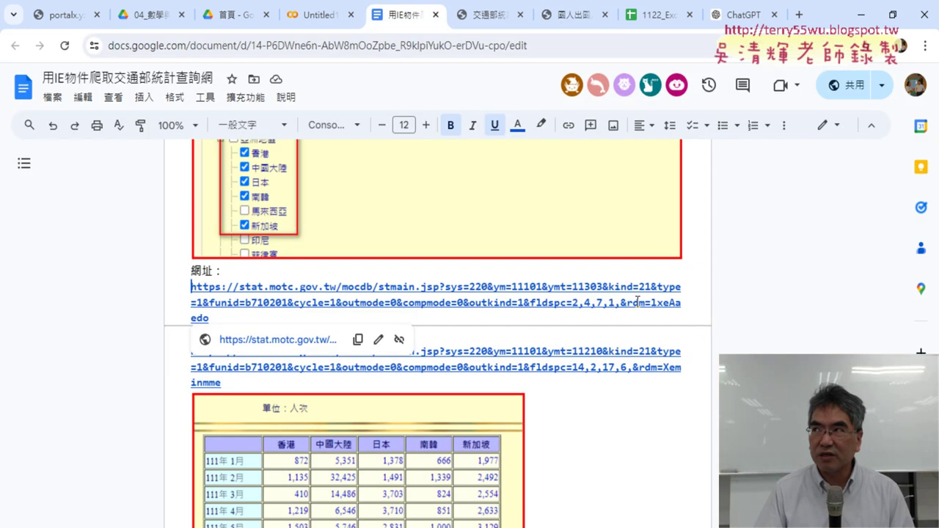
{"action": "scroll", "coordinate": [637, 299], "scroll_direction": "up", "scroll_amount": 5}
{"action": "scroll", "coordinate": [637, 300], "scroll_direction": "up", "scroll_amount": 1}
{"action": "scroll", "coordinate": [637, 300], "scroll_direction": "up", "scroll_amount": 2}
{"action": "scroll", "coordinate": [636, 302], "scroll_direction": "up", "scroll_amount": 8}
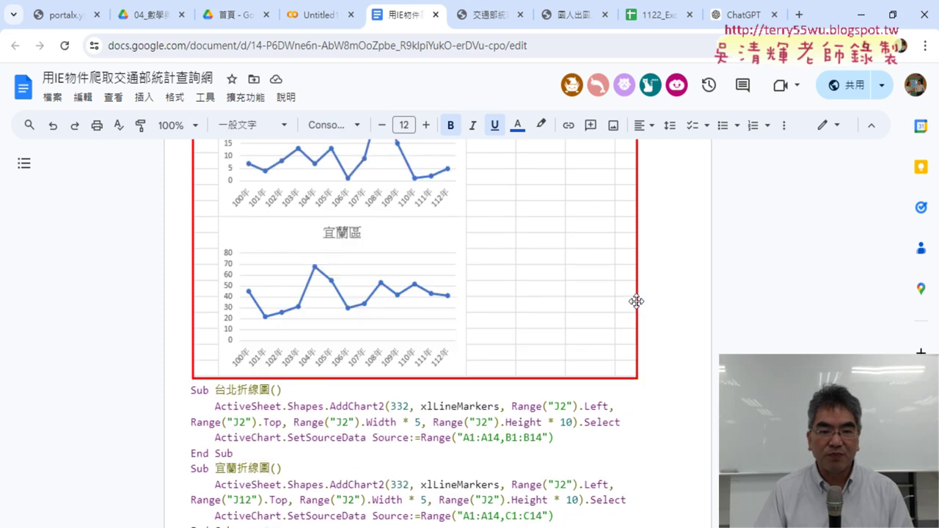
{"action": "scroll", "coordinate": [637, 302], "scroll_direction": "up", "scroll_amount": 5}
{"action": "scroll", "coordinate": [637, 301], "scroll_direction": "up", "scroll_amount": 5}
{"action": "scroll", "coordinate": [637, 301], "scroll_direction": "up", "scroll_amount": 5}
{"action": "scroll", "coordinate": [637, 302], "scroll_direction": "up", "scroll_amount": 5}
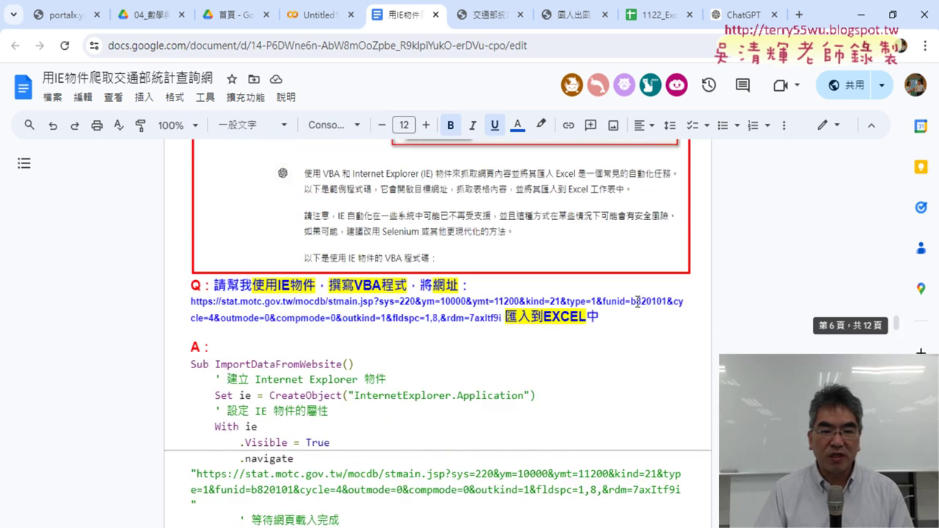
{"action": "scroll", "coordinate": [638, 301], "scroll_direction": "up", "scroll_amount": 3}
{"action": "scroll", "coordinate": [637, 301], "scroll_direction": "down", "scroll_amount": 4}
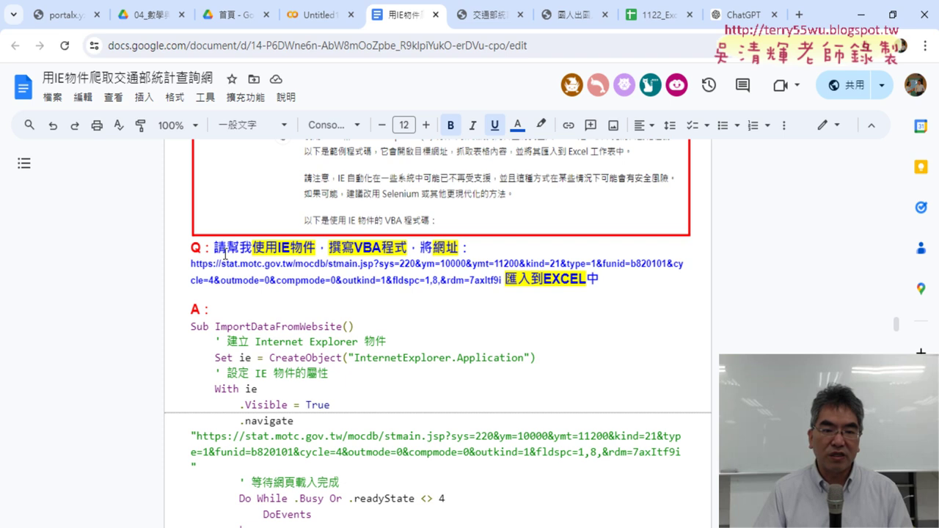
- Select the request wording and target URL, briefly checking the statistics query and results pages
{"action": "left_click_drag", "start_coordinate": [213, 248], "coordinate": [314, 248]}
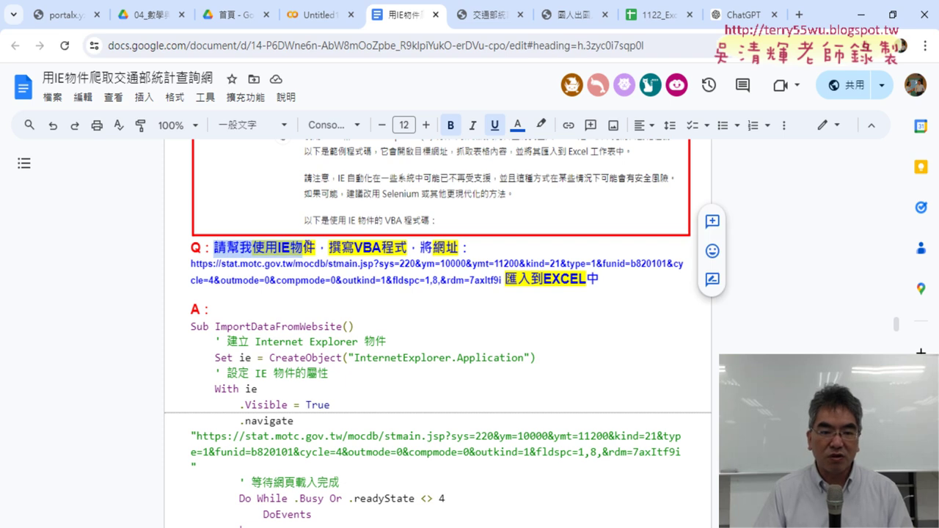
{"action": "left_click_drag", "start_coordinate": [214, 248], "coordinate": [470, 248]}
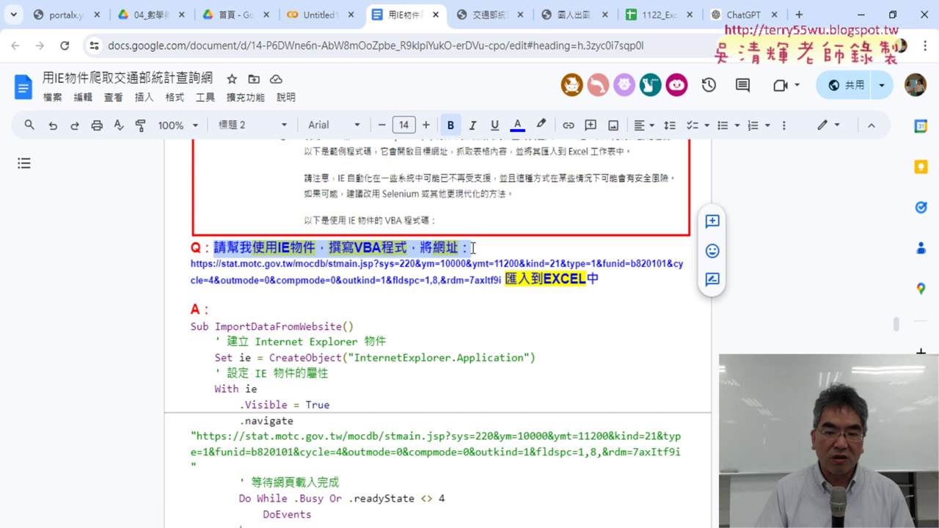
{"action": "left_click_drag", "start_coordinate": [505, 281], "coordinate": [192, 261]}
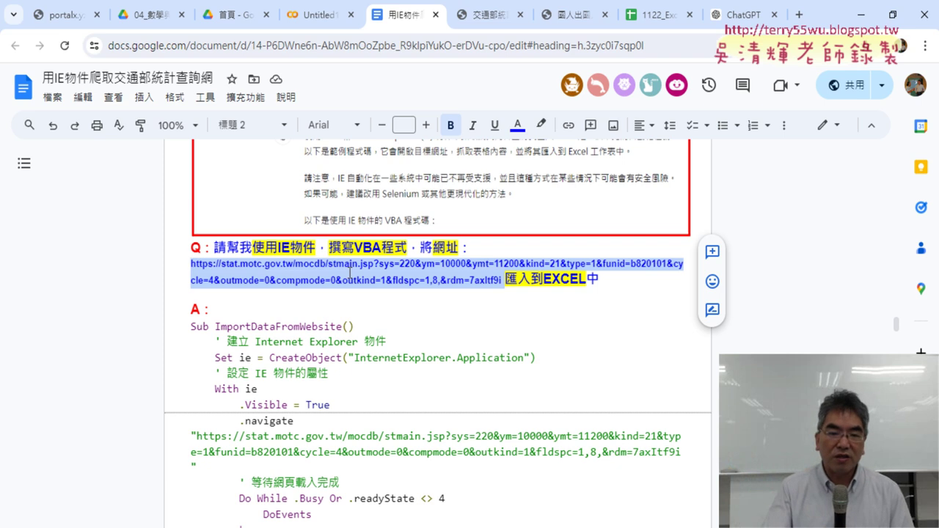
{"action": "left_click", "coordinate": [488, 15]}
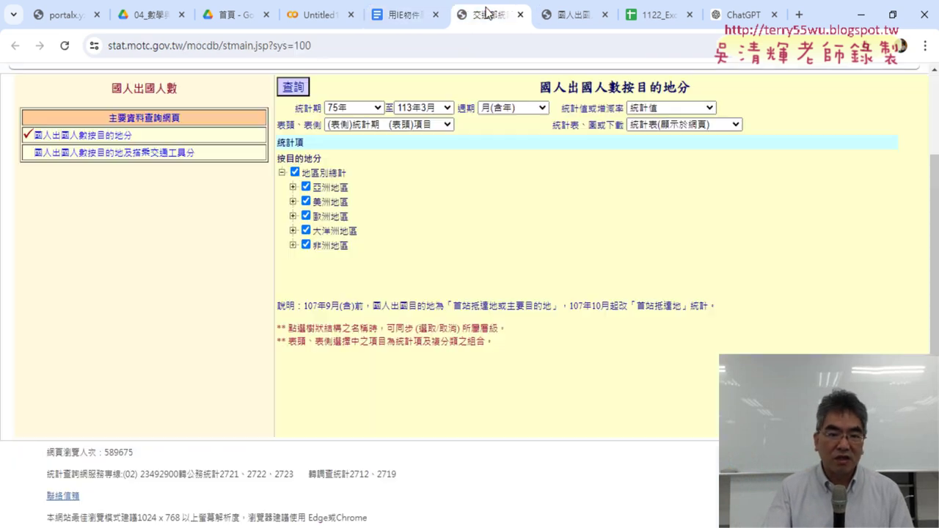
{"action": "left_click", "coordinate": [562, 15]}
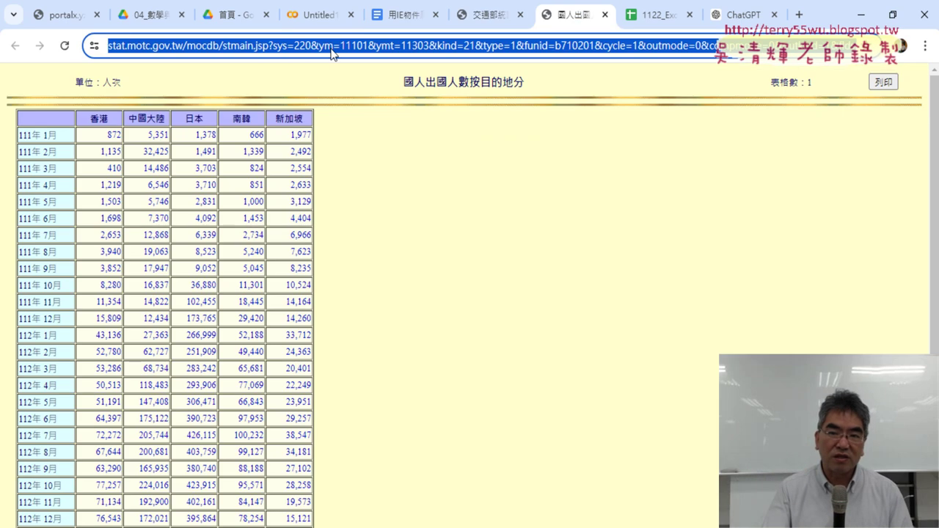
{"action": "left_click", "coordinate": [406, 15]}
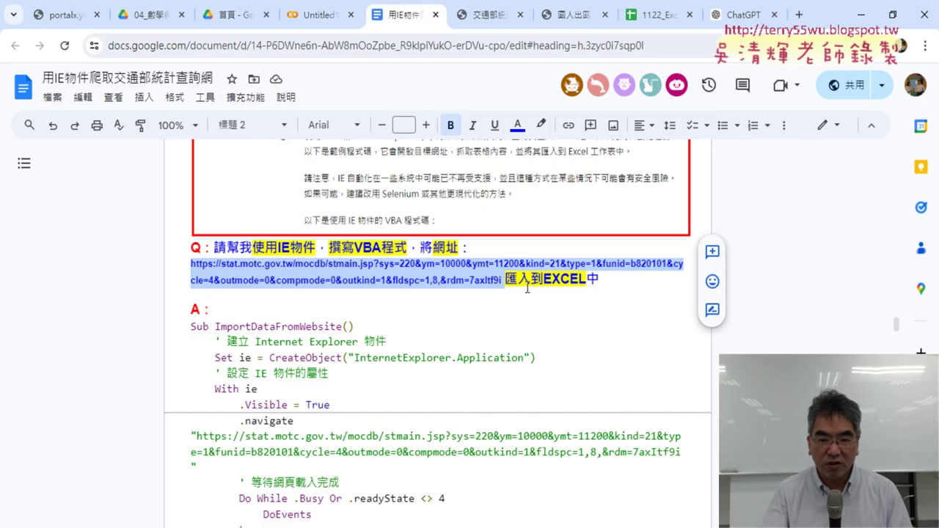
- Copy the whole request from 請幫我 to EXCEL中 and switch to ChatGPT
{"action": "left_click", "coordinate": [593, 278]}
{"action": "left_click_drag", "start_coordinate": [593, 278], "coordinate": [234, 254]}
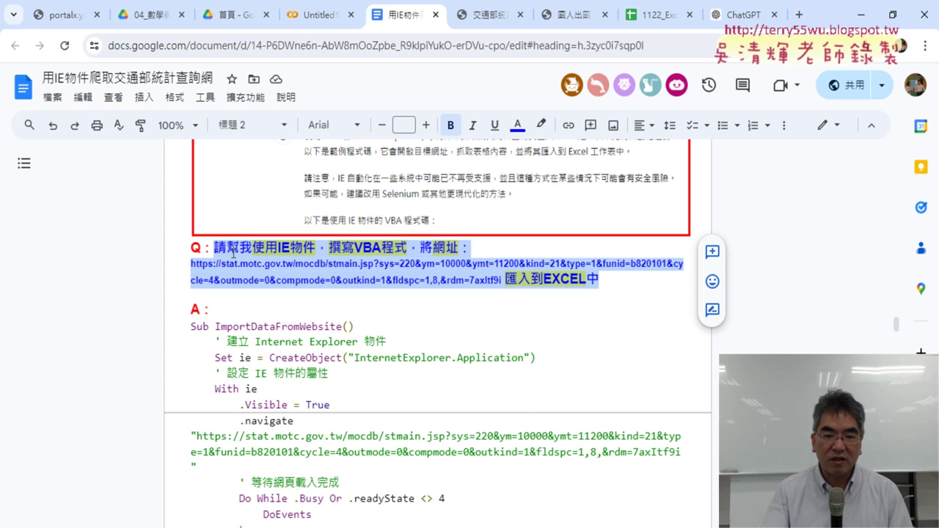
{"action": "right_click", "coordinate": [419, 266]}
{"action": "left_click", "coordinate": [471, 159]}
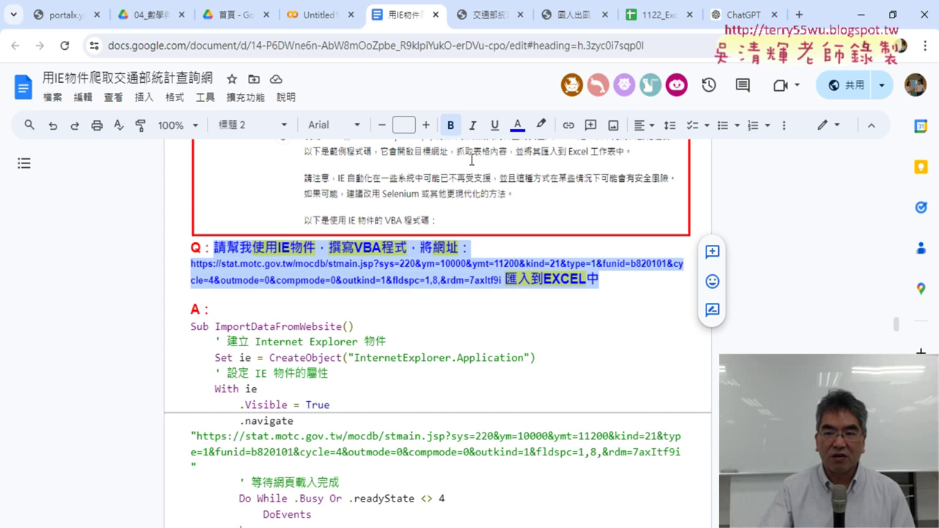
{"action": "left_click", "coordinate": [738, 16]}
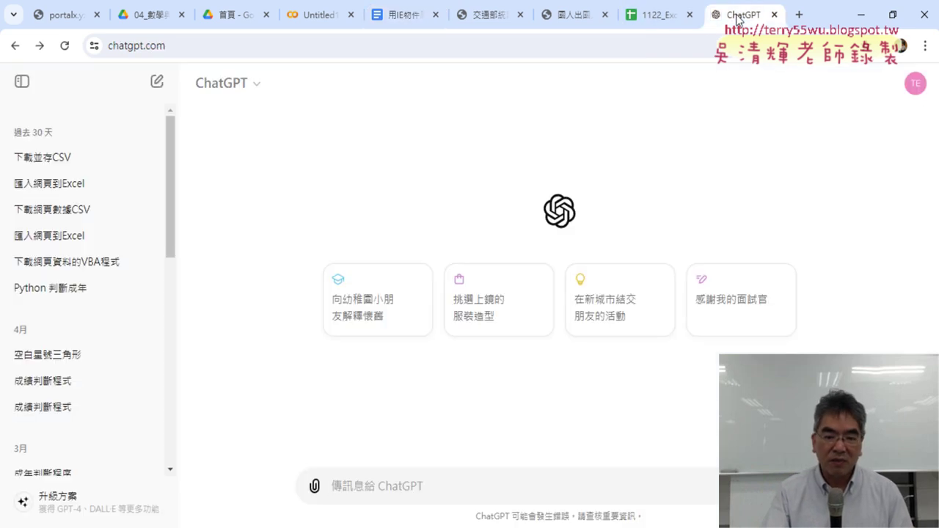
- Paste the copied request into the ChatGPT message box and delete its old URL
{"action": "right_click", "coordinate": [382, 487]}
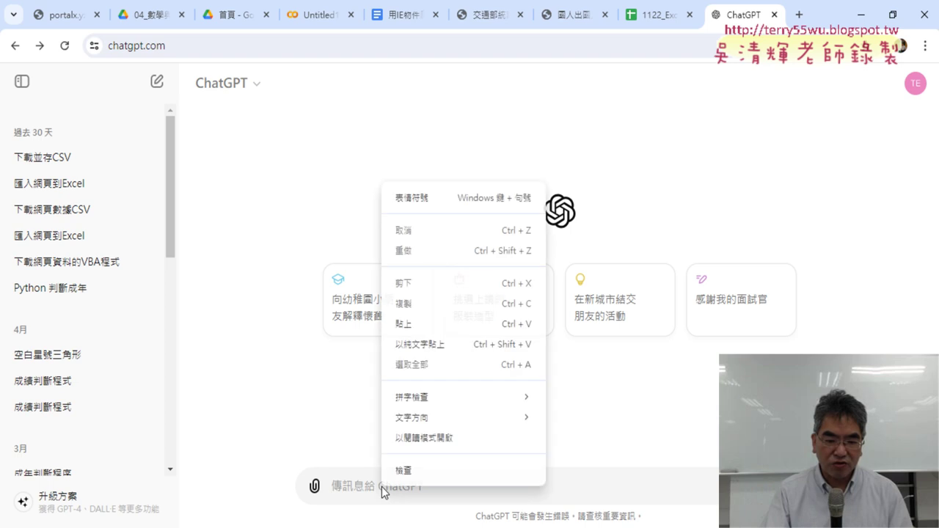
{"action": "left_click", "coordinate": [427, 325]}
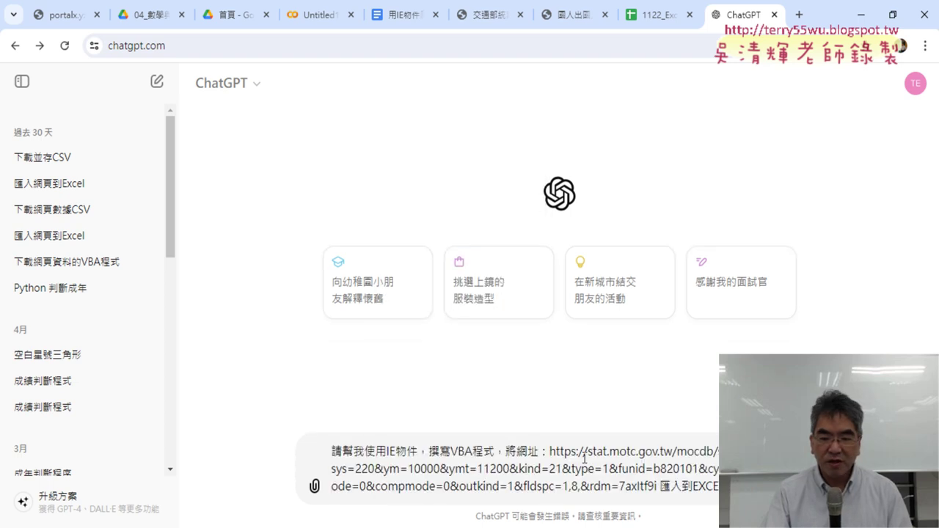
{"action": "left_click_drag", "start_coordinate": [550, 452], "coordinate": [659, 486]}
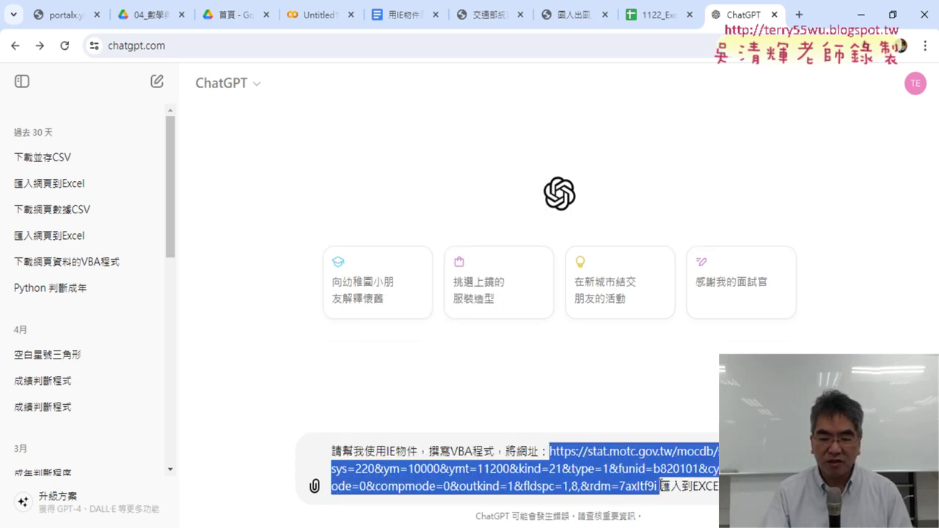
{"action": "key", "text": "Delete"}
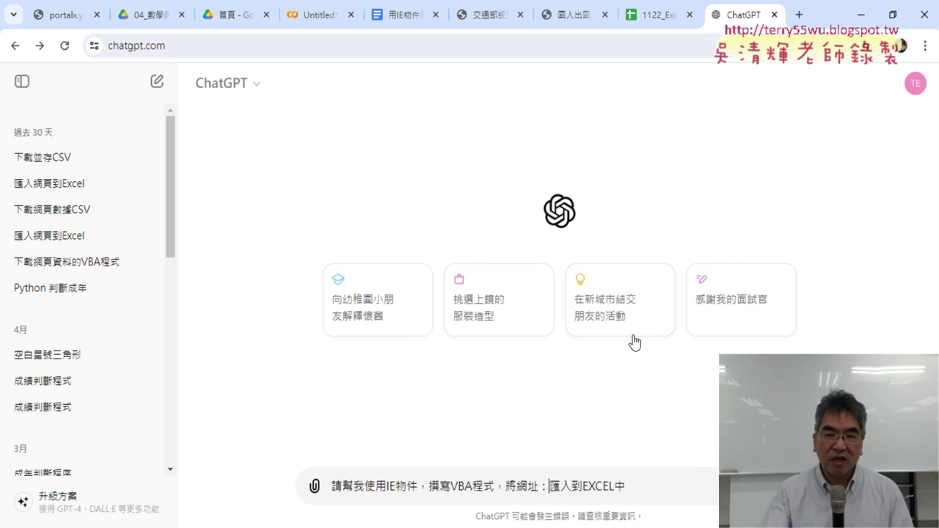
- Copy the 國人出國 results page address and paste it into the prompt
{"action": "left_click", "coordinate": [566, 22]}
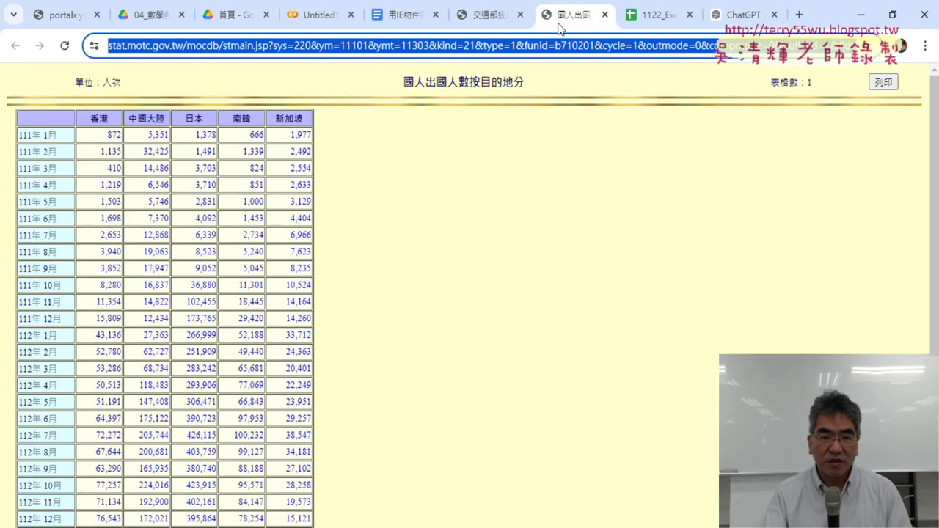
{"action": "right_click", "coordinate": [428, 57]}
{"action": "left_click", "coordinate": [473, 179]}
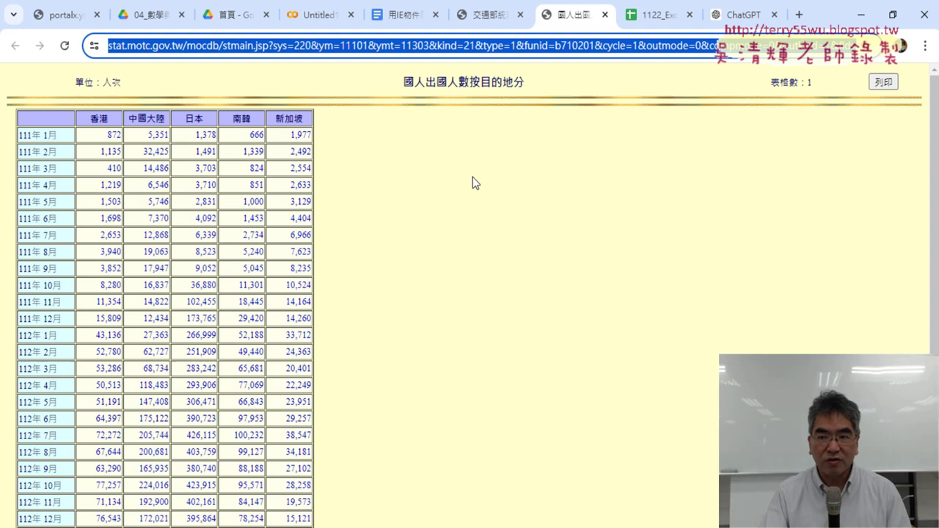
{"action": "left_click", "coordinate": [743, 15]}
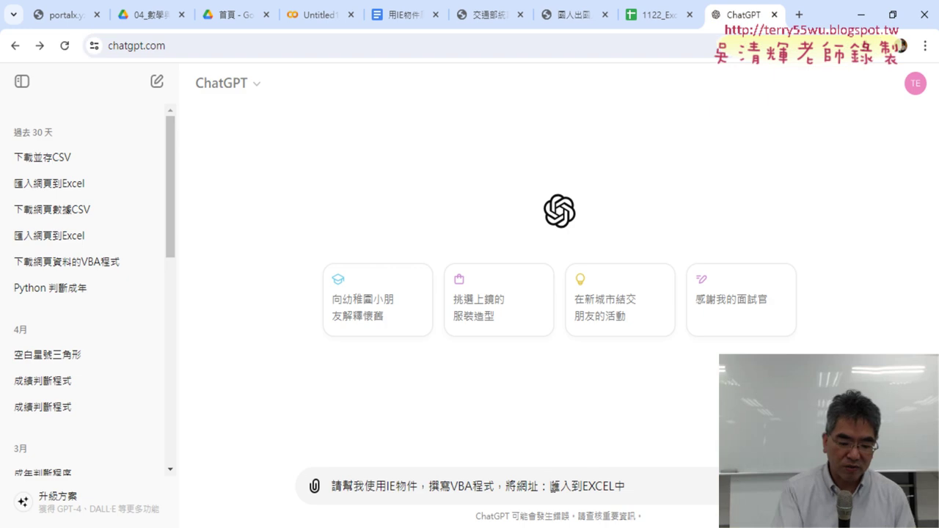
{"action": "key", "text": "ctrl+v"}
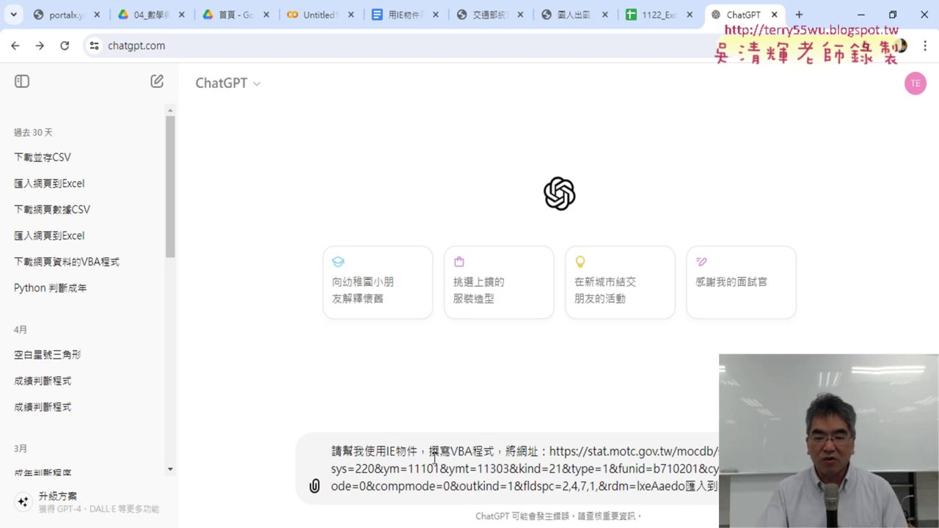
- Highlight VBA程式, IE物件 and the import-into-Excel wording, then send the request
{"action": "left_click_drag", "start_coordinate": [449, 452], "coordinate": [494, 452]}
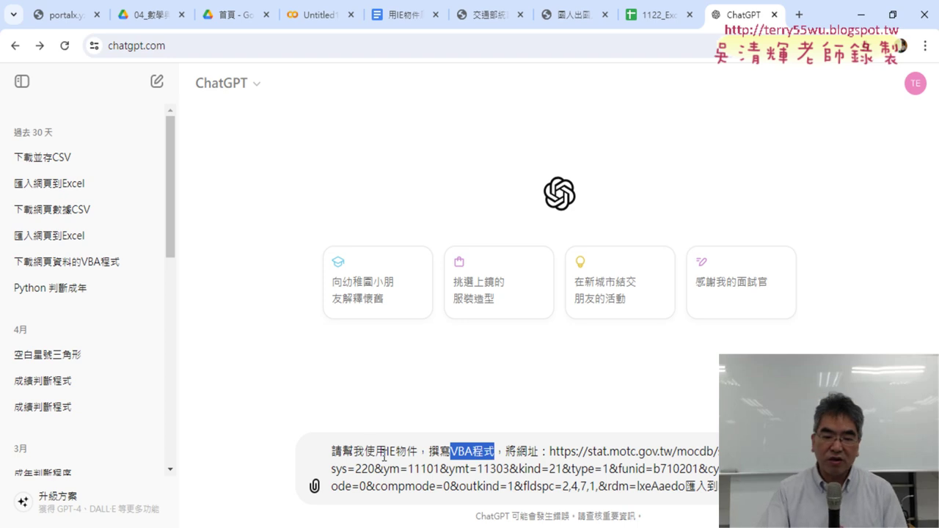
{"action": "left_click_drag", "start_coordinate": [384, 454], "coordinate": [421, 452]}
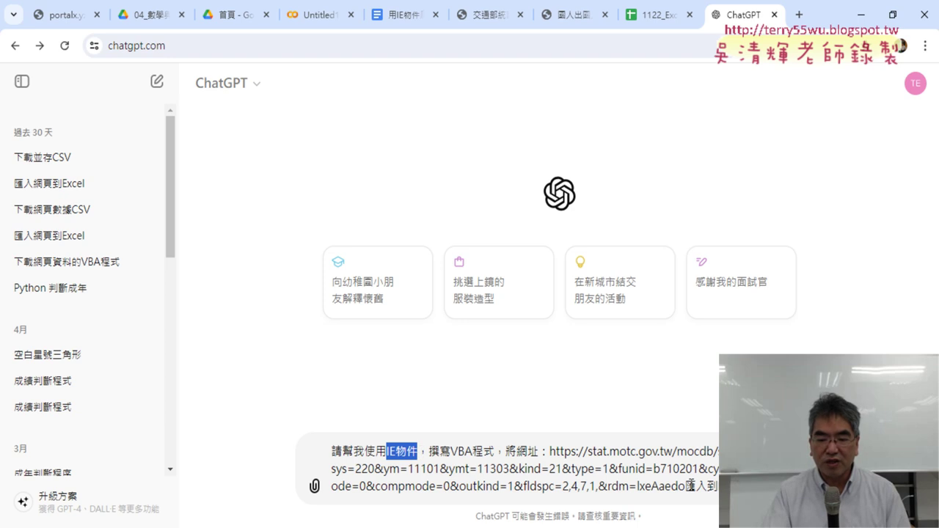
{"action": "left_click_drag", "start_coordinate": [687, 486], "coordinate": [709, 487]}
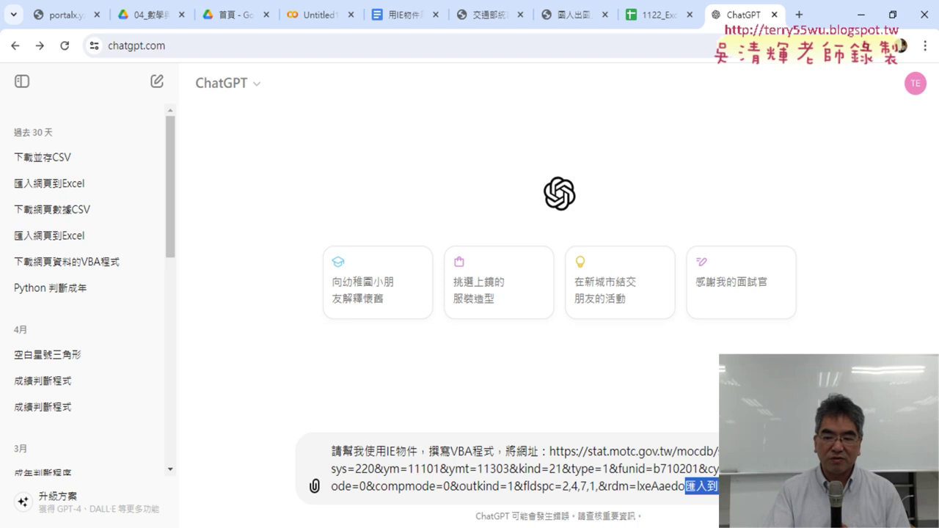
{"action": "key", "text": "Return"}
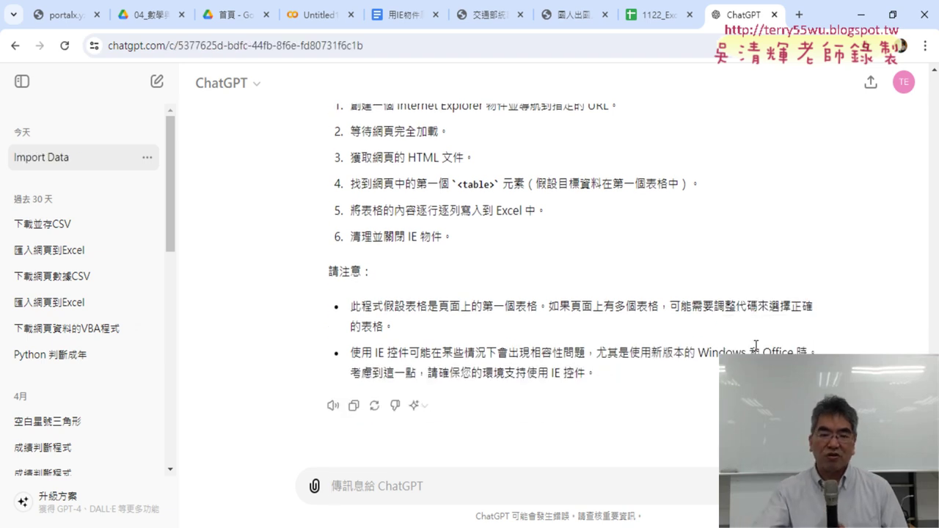
- Review ChatGPT's six-step explanation of how the ImportDataFromWeb code works
{"action": "scroll", "coordinate": [563, 251], "scroll_direction": "up", "scroll_amount": 1}
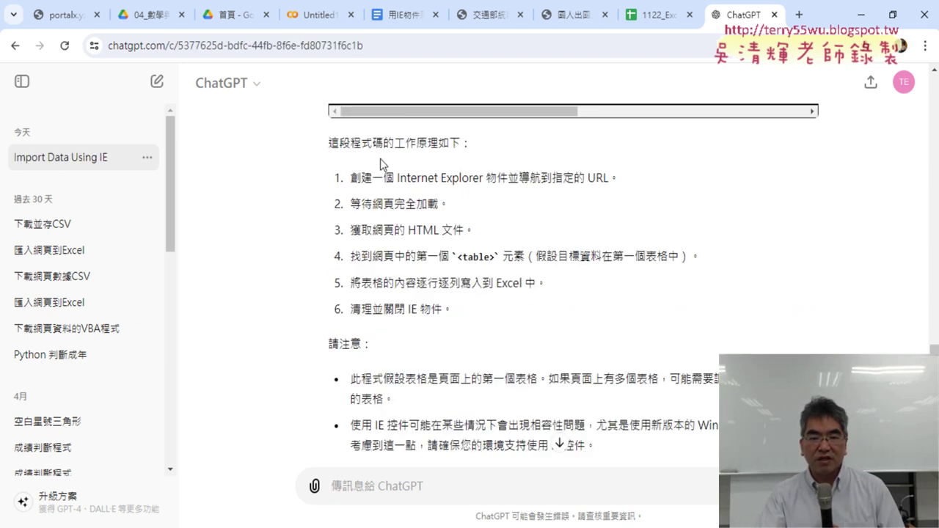
{"action": "left_click_drag", "start_coordinate": [328, 142], "coordinate": [481, 146]}
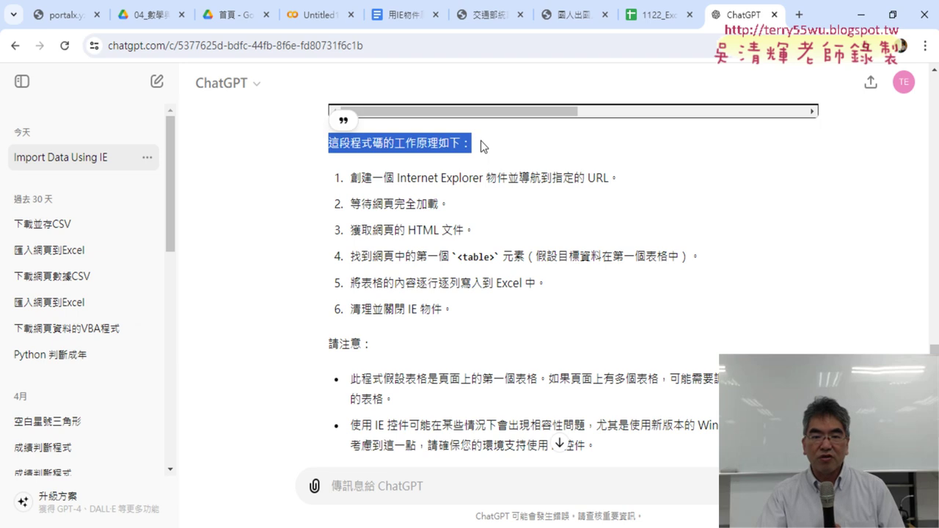
{"action": "left_click", "coordinate": [388, 175]}
{"action": "left_click_drag", "start_coordinate": [324, 179], "coordinate": [463, 308]}
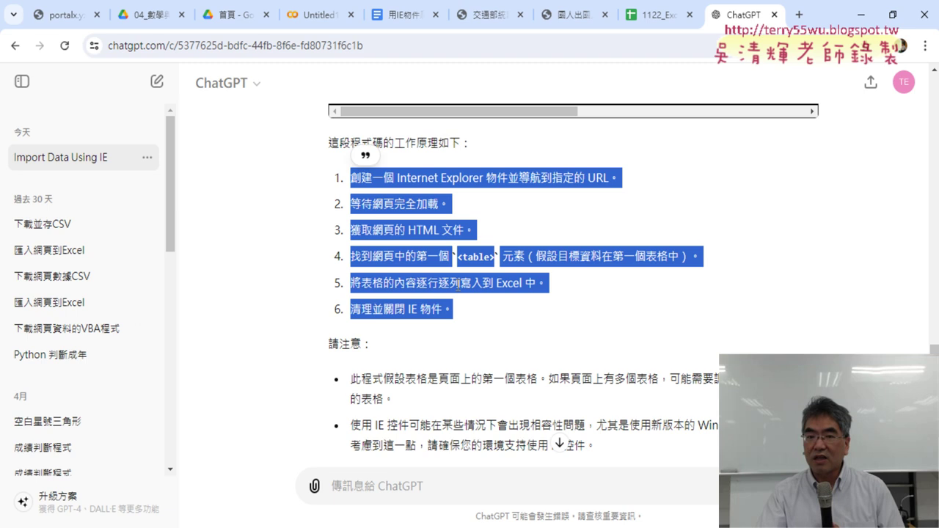
{"action": "scroll", "coordinate": [463, 205], "scroll_direction": "up", "scroll_amount": 1}
{"action": "scroll", "coordinate": [508, 308], "scroll_direction": "down", "scroll_amount": 2}
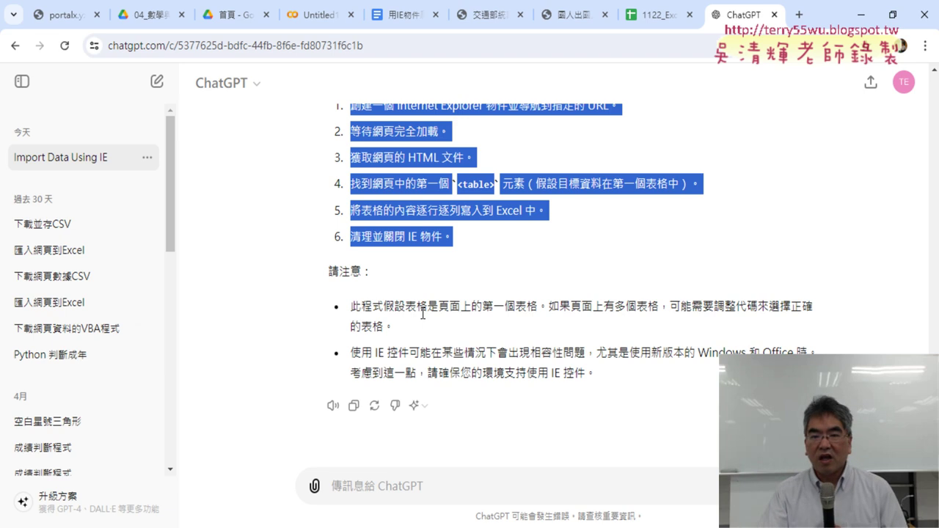
{"action": "scroll", "coordinate": [423, 314], "scroll_direction": "up", "scroll_amount": 2}
{"action": "scroll", "coordinate": [422, 314], "scroll_direction": "up", "scroll_amount": 2}
{"action": "scroll", "coordinate": [423, 314], "scroll_direction": "up", "scroll_amount": 2}
{"action": "scroll", "coordinate": [422, 314], "scroll_direction": "up", "scroll_amount": 1}
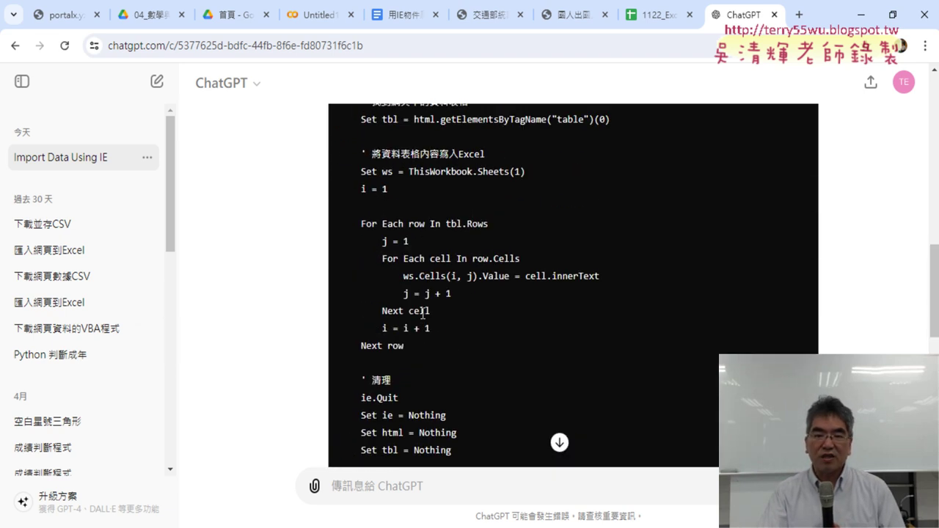
{"action": "scroll", "coordinate": [422, 314], "scroll_direction": "up", "scroll_amount": 2}
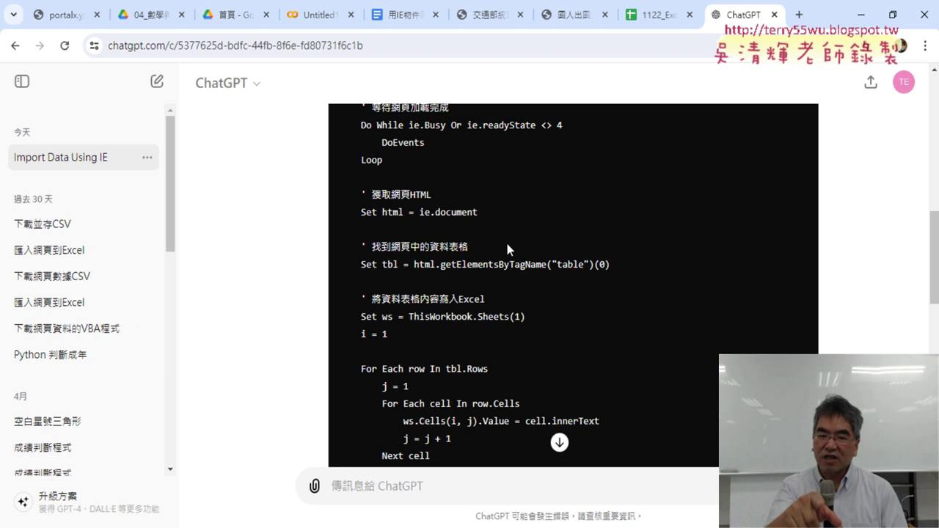
{"action": "scroll", "coordinate": [506, 242], "scroll_direction": "up", "scroll_amount": 1}
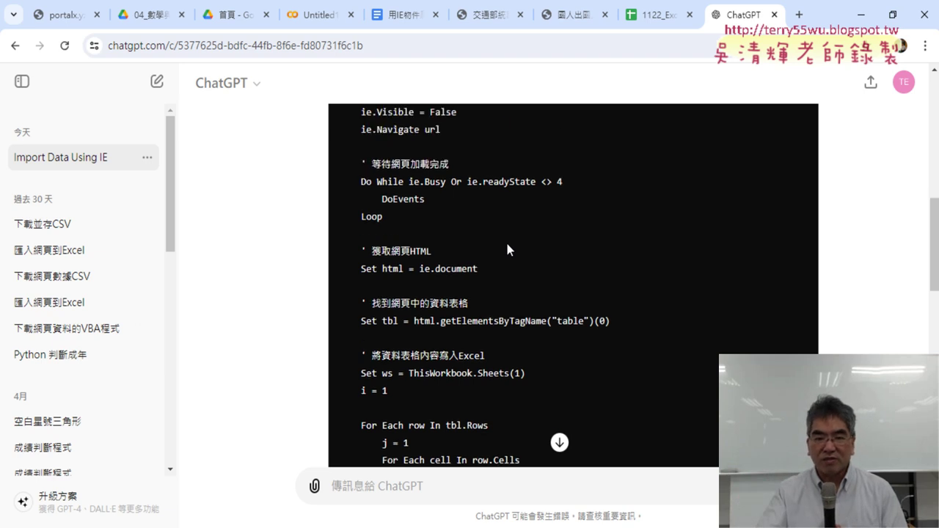
{"action": "scroll", "coordinate": [506, 240], "scroll_direction": "up", "scroll_amount": 1}
- Inspect the page-load wait loop and variable comments, copy the macro code, and open Start
{"action": "left_click_drag", "start_coordinate": [449, 253], "coordinate": [358, 253]}
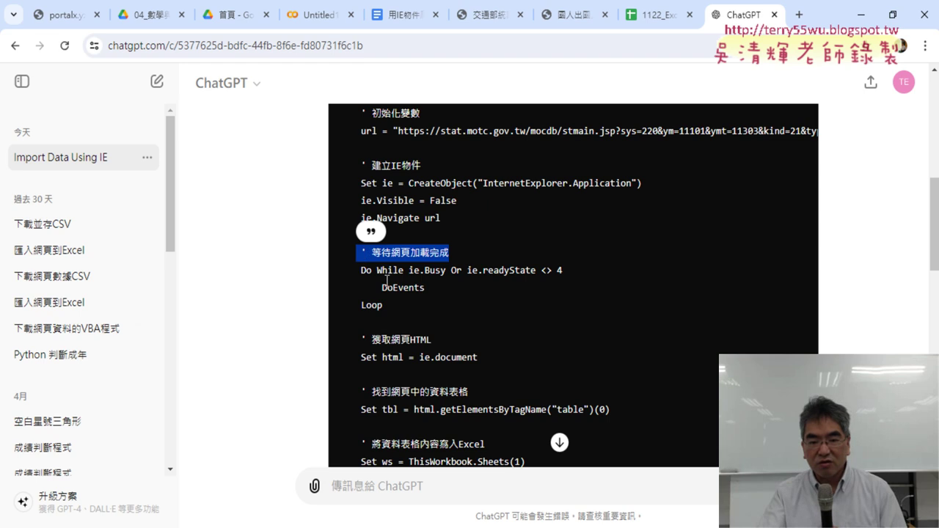
{"action": "left_click_drag", "start_coordinate": [383, 305], "coordinate": [339, 279]}
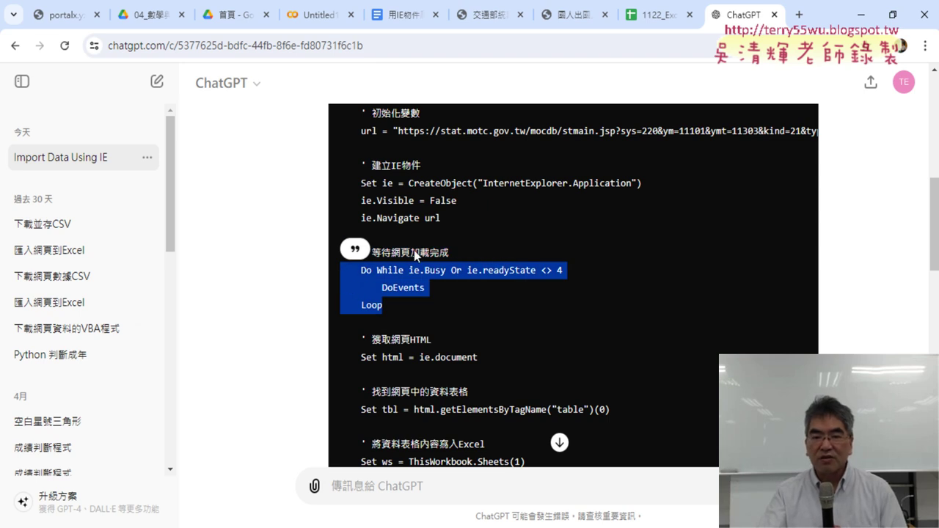
{"action": "scroll", "coordinate": [415, 249], "scroll_direction": "up", "scroll_amount": 1}
{"action": "left_click_drag", "start_coordinate": [423, 193], "coordinate": [344, 190]}
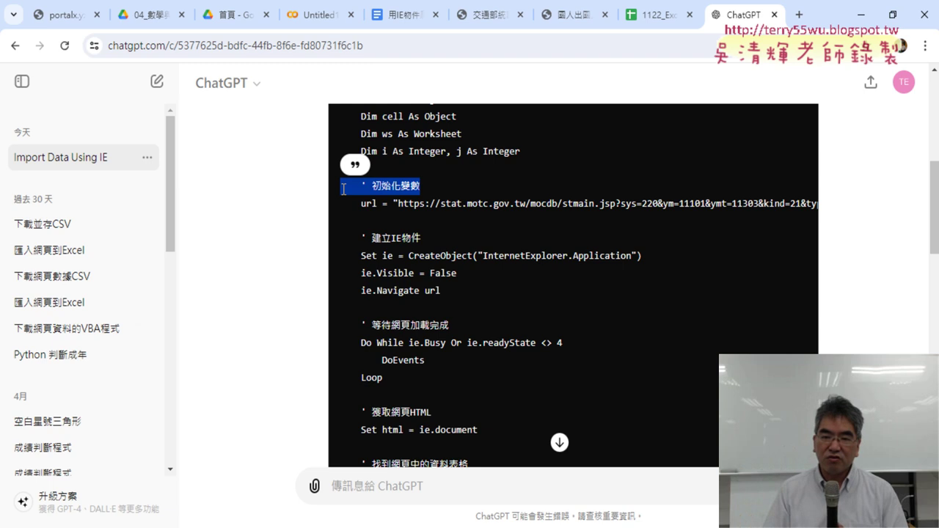
{"action": "scroll", "coordinate": [525, 199], "scroll_direction": "up", "scroll_amount": 3}
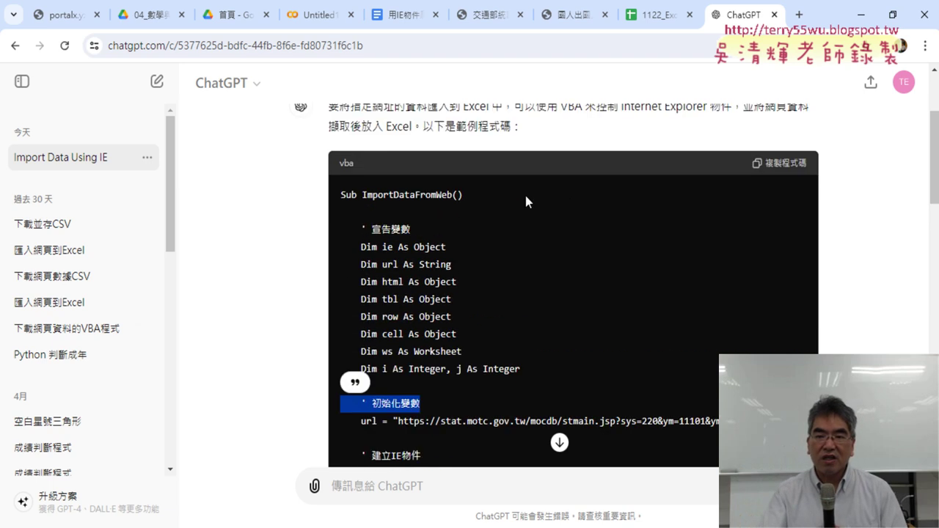
{"action": "scroll", "coordinate": [526, 199], "scroll_direction": "up", "scroll_amount": 1}
{"action": "left_click", "coordinate": [795, 236]}
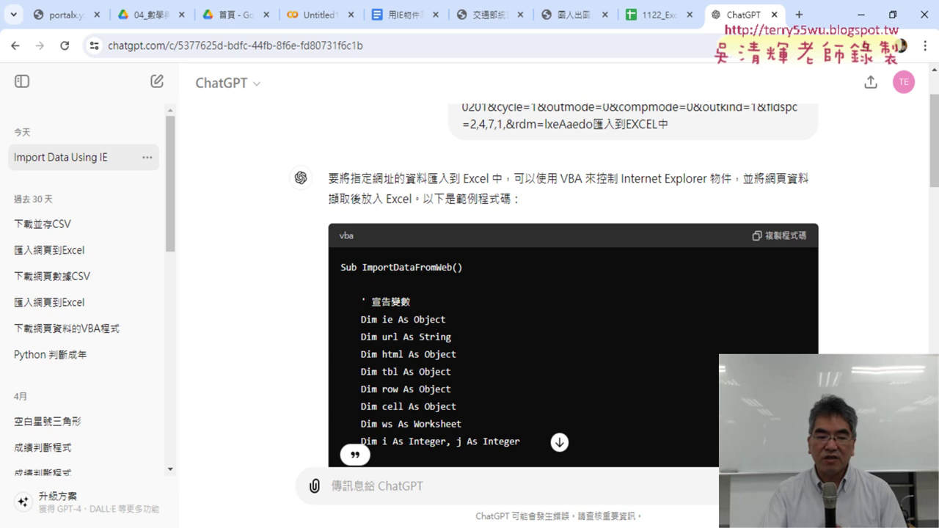
{"action": "key", "text": "super"}
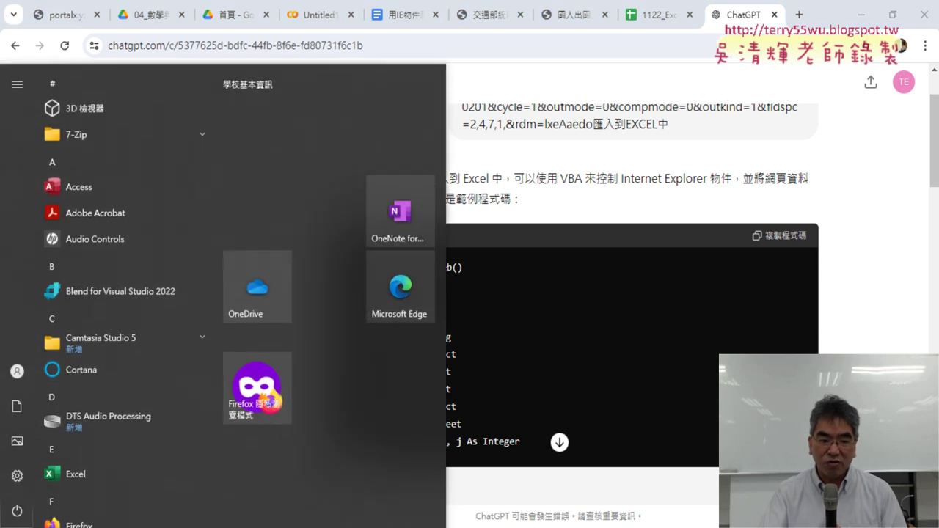
- Launch Excel with a blank workbook and tick Developer under Customize Ribbon
{"action": "left_click", "coordinate": [126, 471]}
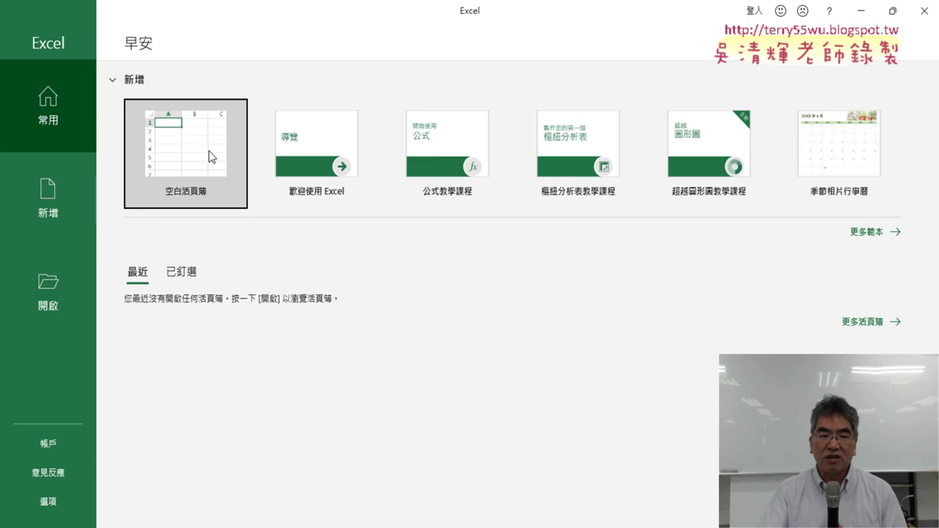
{"action": "left_click", "coordinate": [176, 168]}
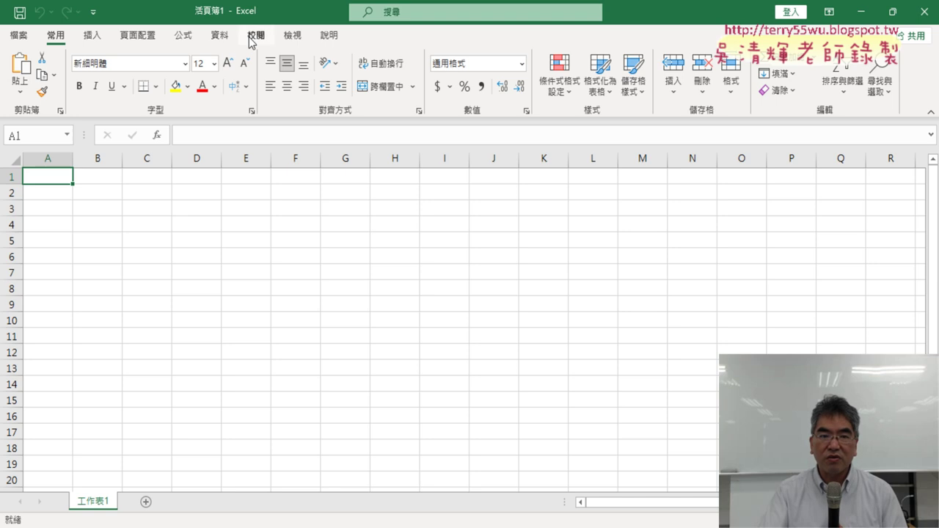
{"action": "left_click", "coordinate": [93, 12]}
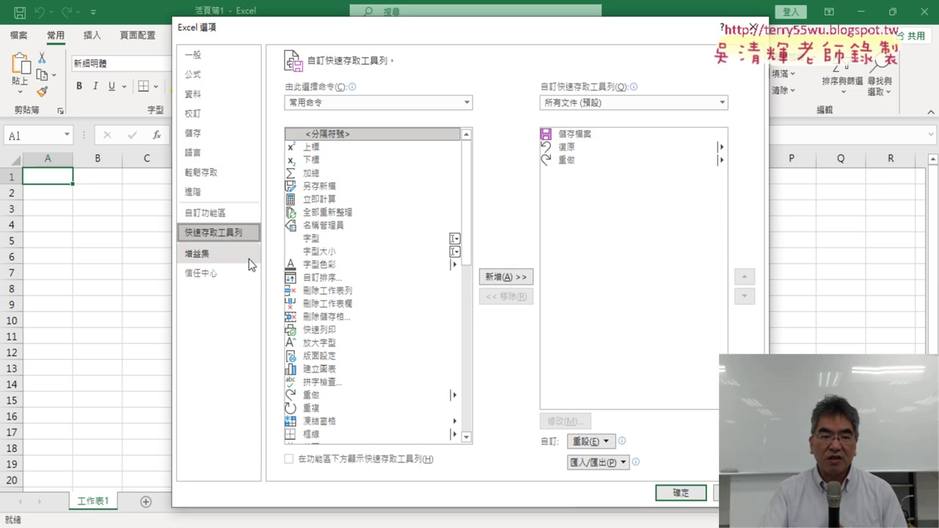
{"action": "left_click", "coordinate": [216, 213]}
{"action": "left_click", "coordinate": [535, 350]}
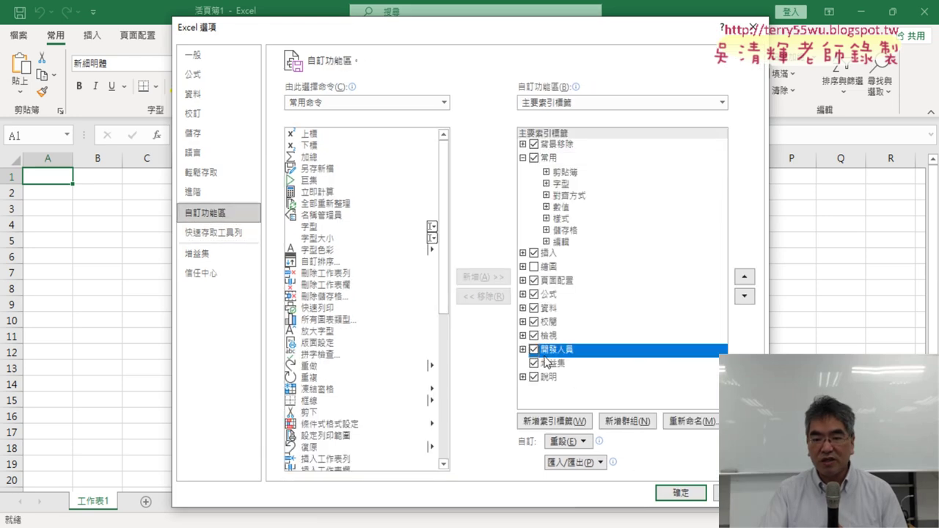
{"action": "left_click", "coordinate": [700, 497]}
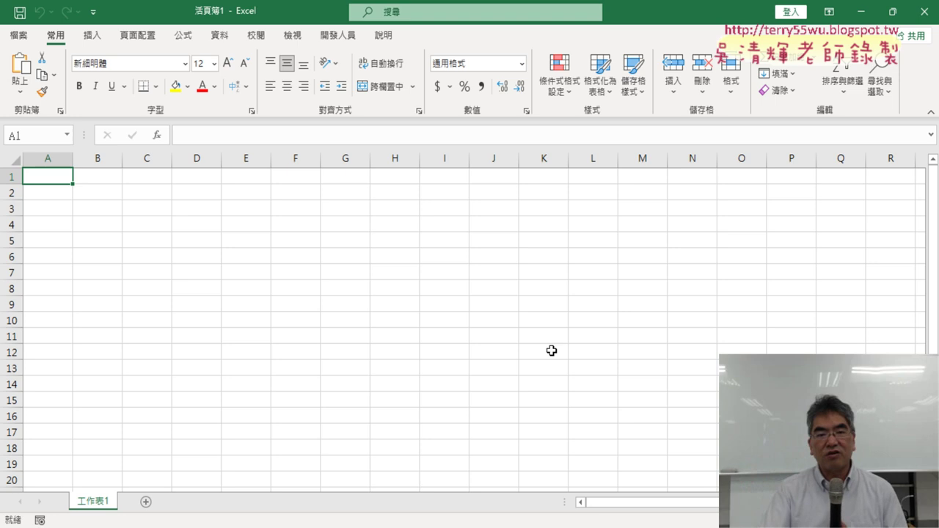
- Open the Visual Basic editor from the Developer tab in a smaller window
{"action": "left_click", "coordinate": [338, 36]}
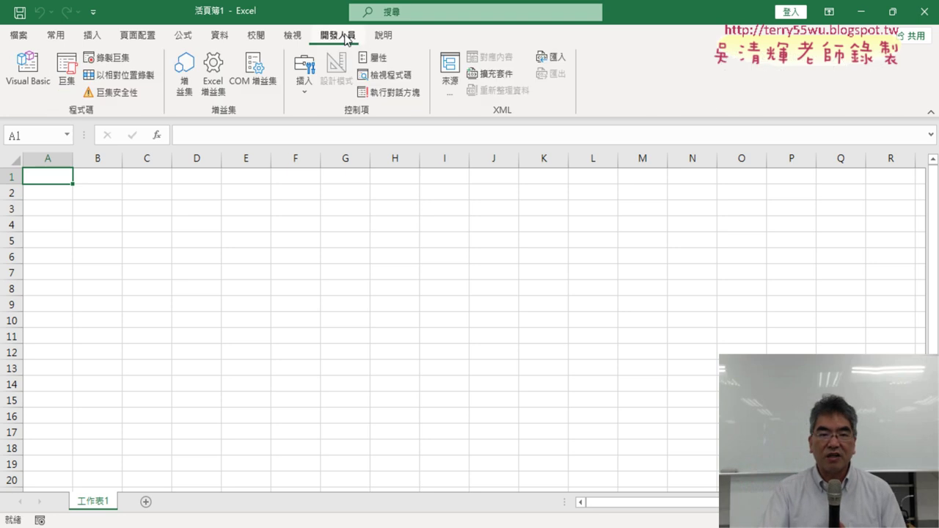
{"action": "left_click", "coordinate": [33, 82]}
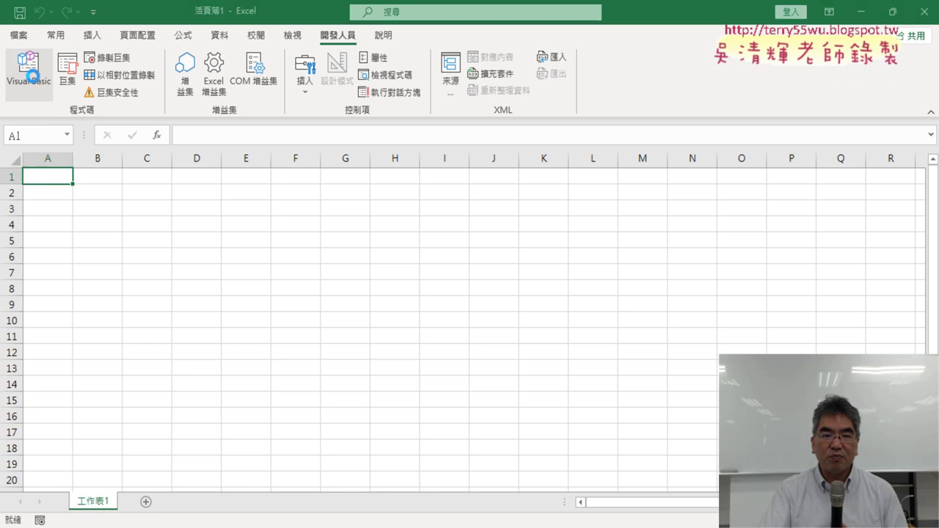
{"action": "mouse_move", "coordinate": [147, 10]}
{"action": "left_mouse_down"}
{"action": "mouse_move", "coordinate": [152, 38]}
{"action": "mouse_move", "coordinate": [243, 60]}
{"action": "left_mouse_up"}
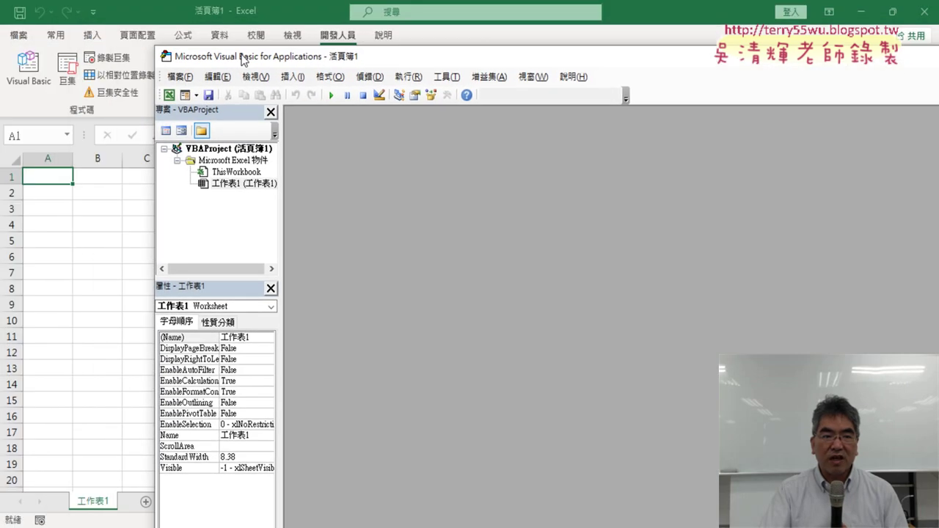
- Insert Module1 into the project and paste the ImportDataFromWeb macro code into it
{"action": "right_click", "coordinate": [235, 185]}
{"action": "mouse_move", "coordinate": [293, 262]}
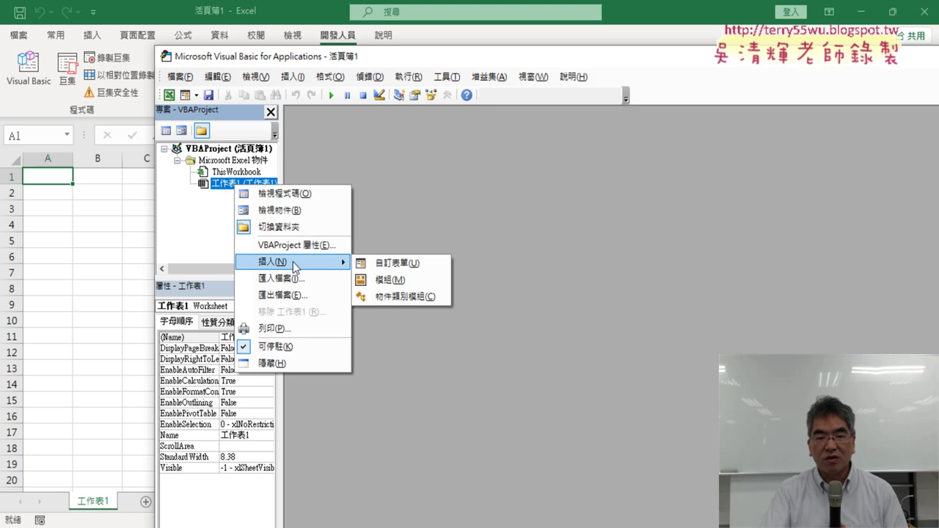
{"action": "left_click", "coordinate": [408, 280]}
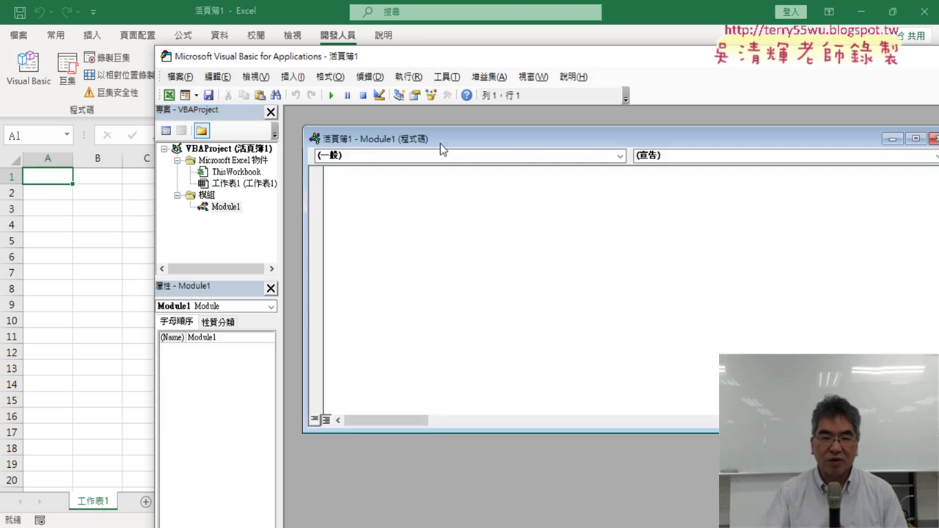
{"action": "right_click", "coordinate": [384, 159]}
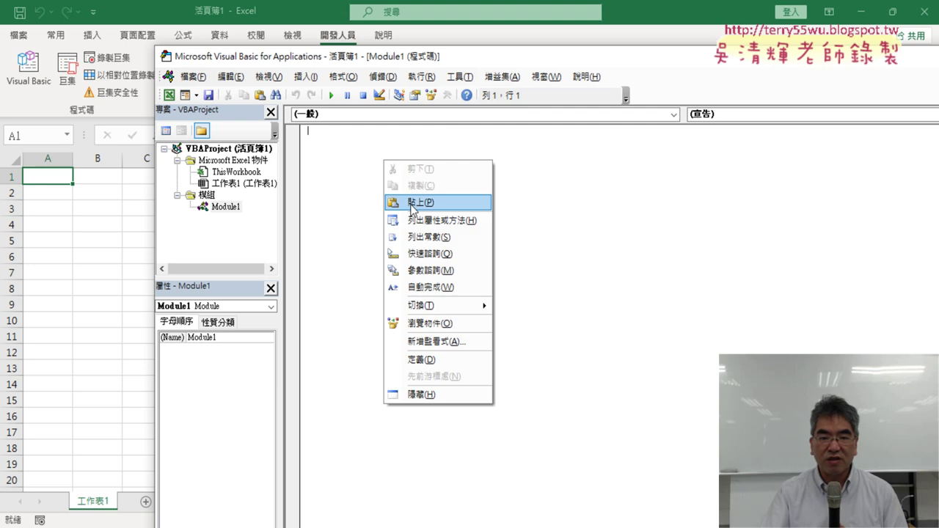
{"action": "left_click", "coordinate": [412, 205]}
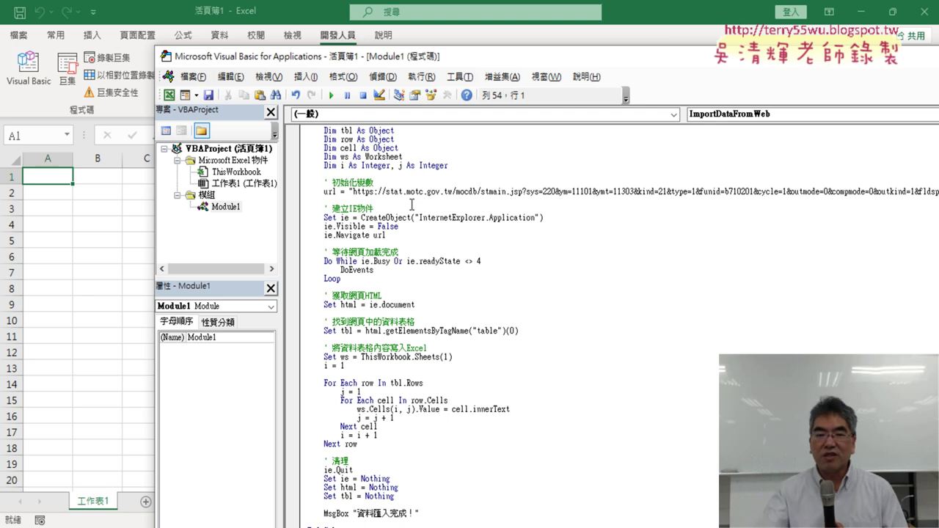
- Replace the 0 in getElementsByTagName("table")(0) with 1 in Module1
{"action": "scroll", "coordinate": [412, 206], "scroll_direction": "up", "scroll_amount": 2}
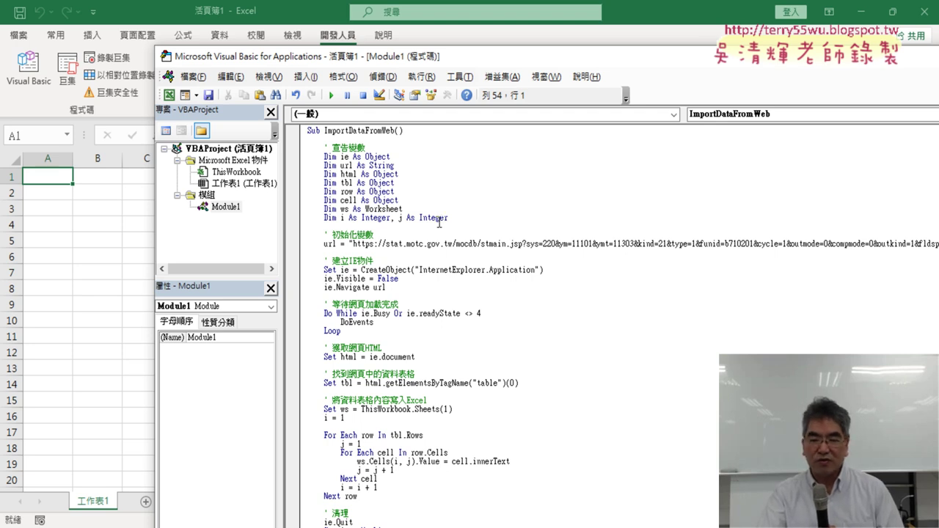
{"action": "left_click_drag", "start_coordinate": [515, 383], "coordinate": [512, 383]}
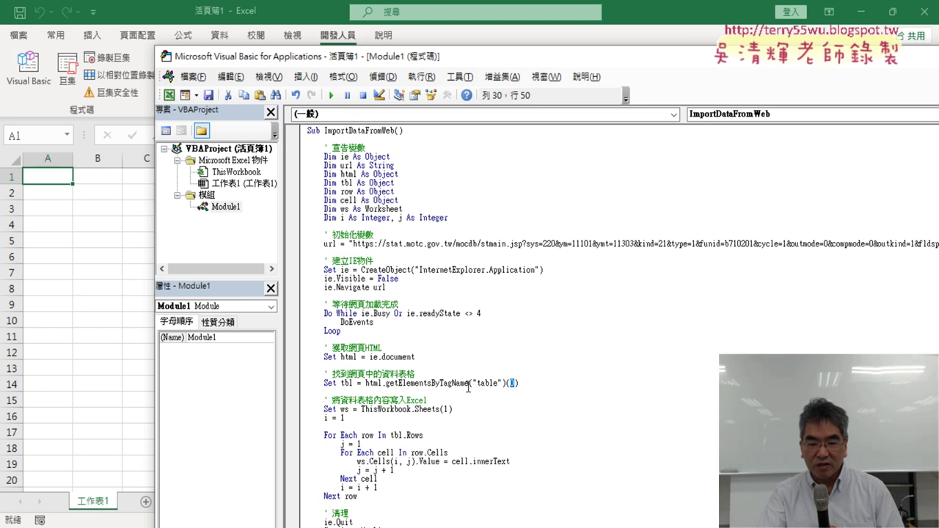
{"action": "left_click_drag", "start_coordinate": [404, 384], "coordinate": [452, 386]}
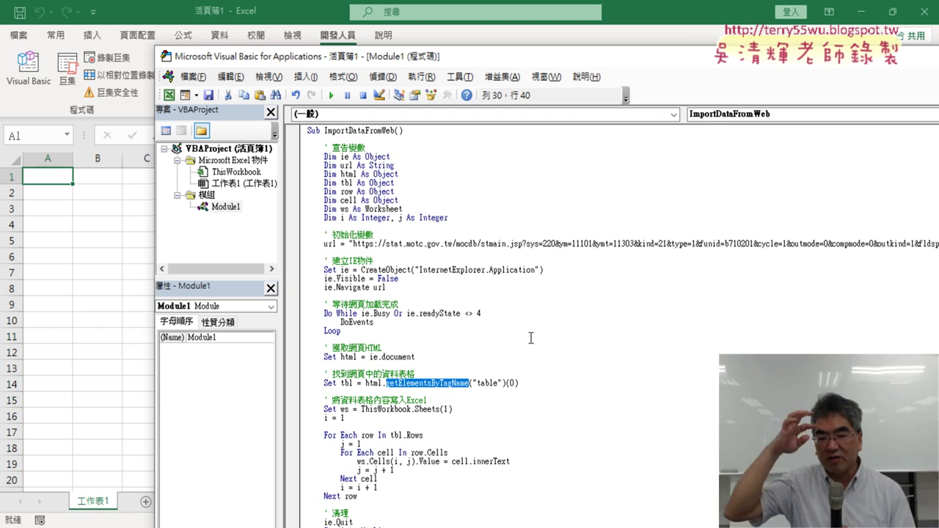
{"action": "double_click", "coordinate": [512, 383]}
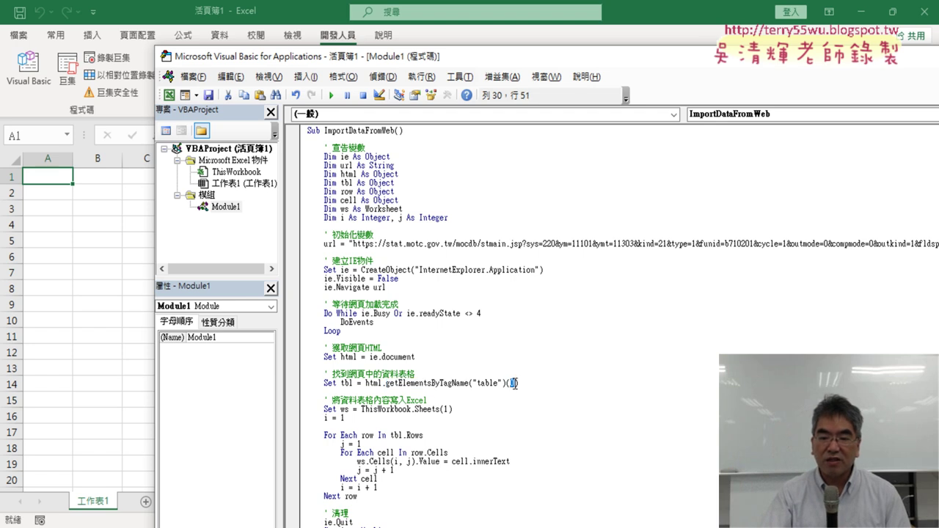
{"action": "left_click_drag", "start_coordinate": [509, 383], "coordinate": [518, 384]}
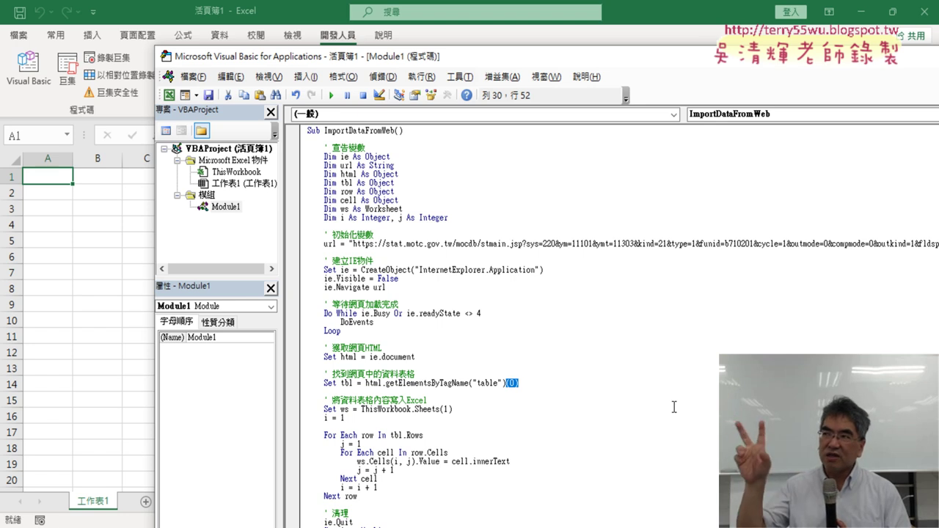
{"action": "left_click", "coordinate": [622, 386]}
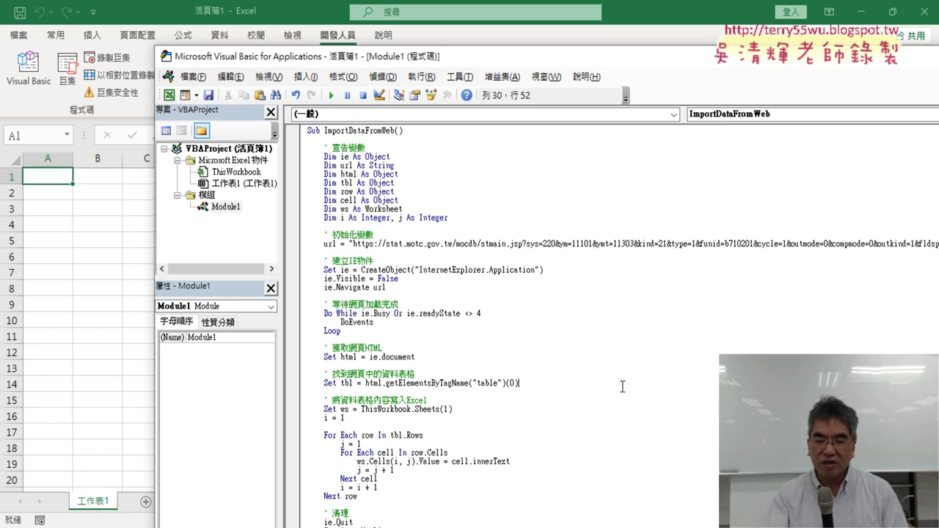
{"action": "left_click_drag", "start_coordinate": [517, 384], "coordinate": [512, 385]}
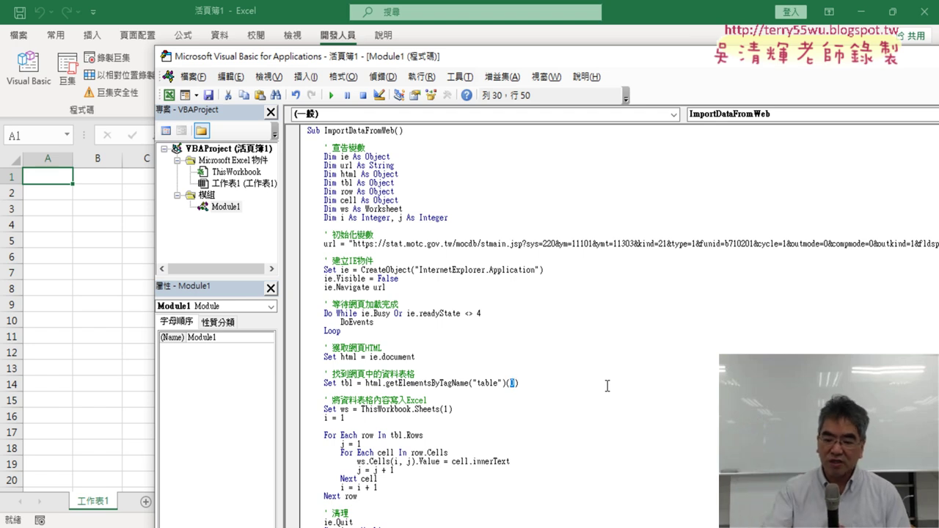
{"action": "type", "text": "1"}
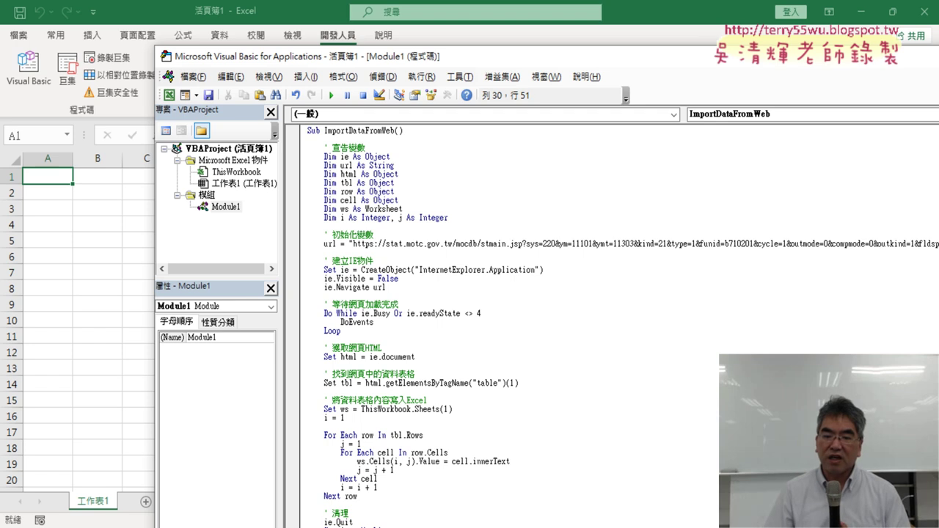
{"action": "key", "text": "shift+Left"}
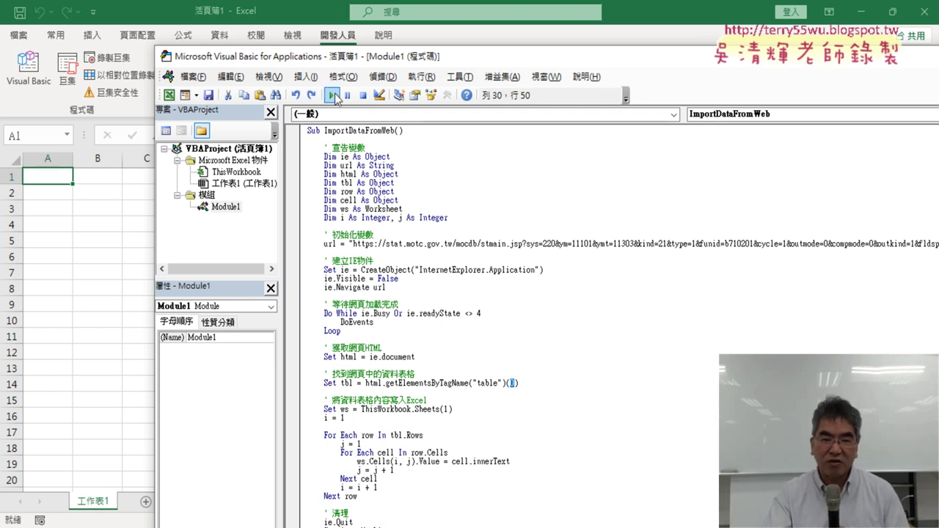
- Run the ImportDataFromWeb macro and dismiss the completion message
{"action": "left_click_drag", "start_coordinate": [411, 58], "coordinate": [525, 49]}
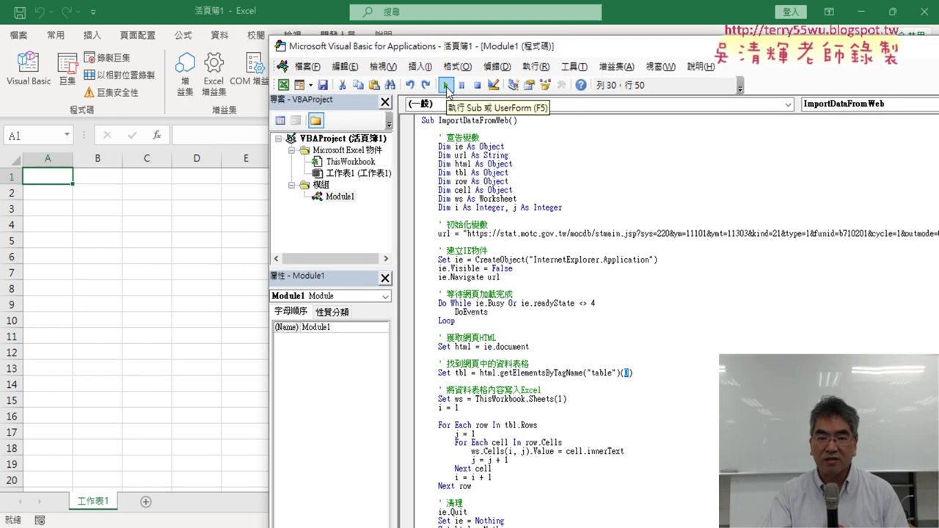
{"action": "left_click", "coordinate": [447, 86]}
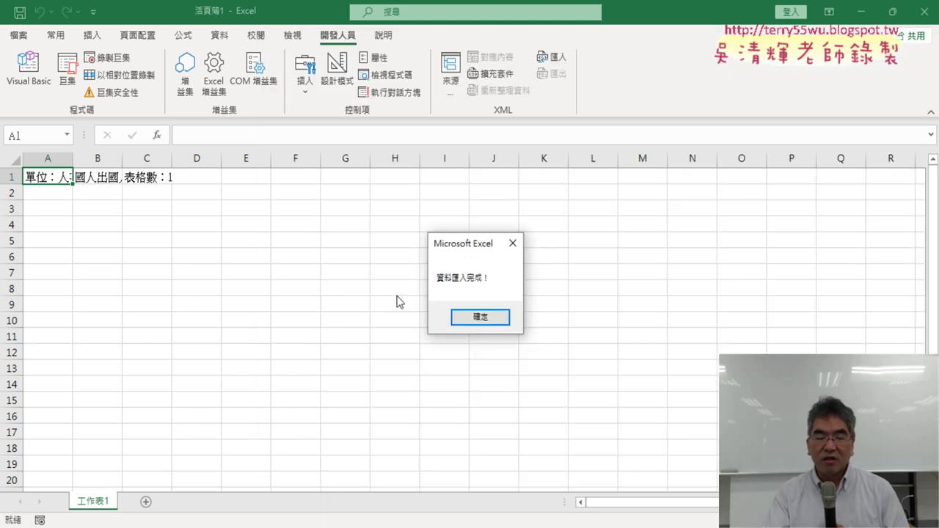
{"action": "left_click", "coordinate": [497, 327]}
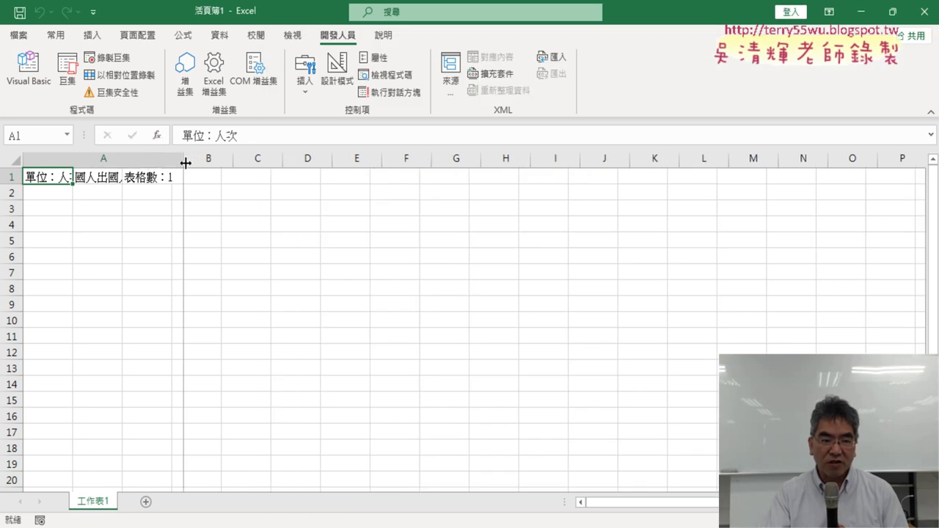
- Widen columns A and B so the imported row 1 header reads fully
{"action": "left_click_drag", "start_coordinate": [75, 160], "coordinate": [415, 158]}
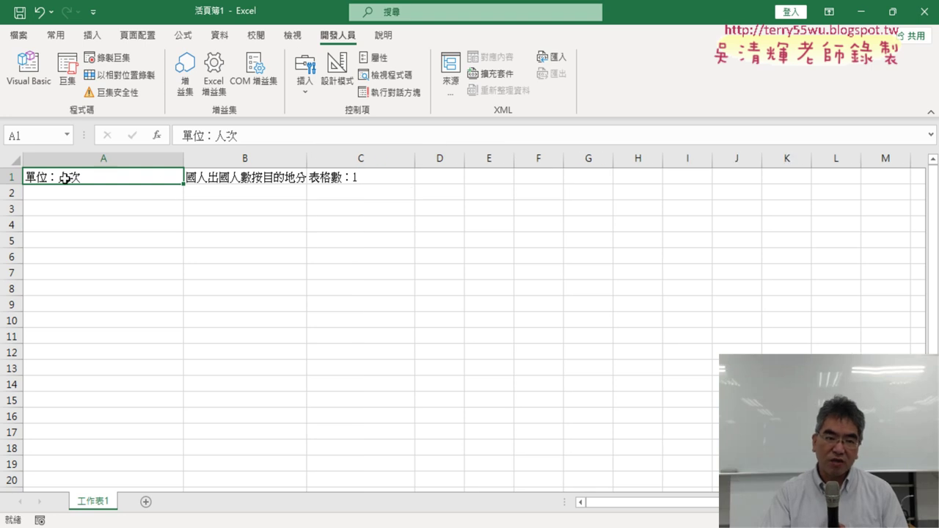
{"action": "left_click", "coordinate": [11, 177]}
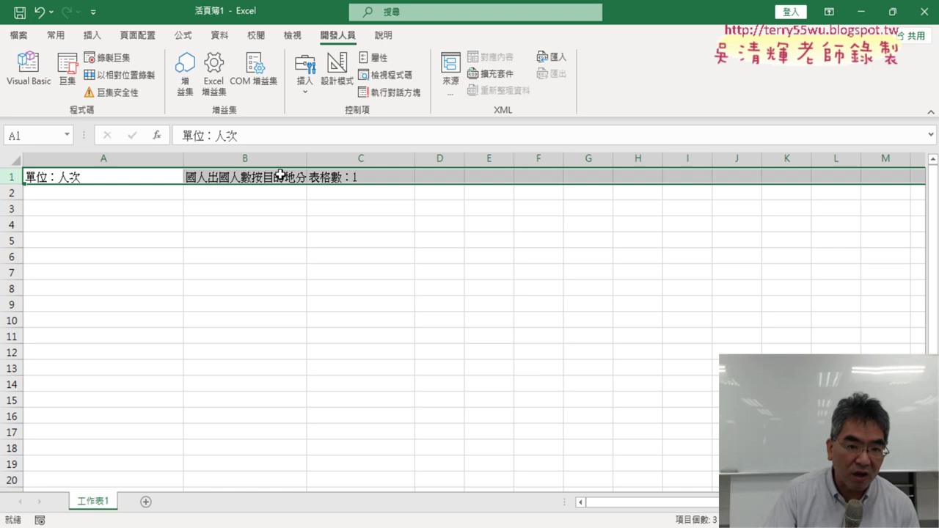
{"action": "left_click_drag", "start_coordinate": [307, 159], "coordinate": [411, 159]}
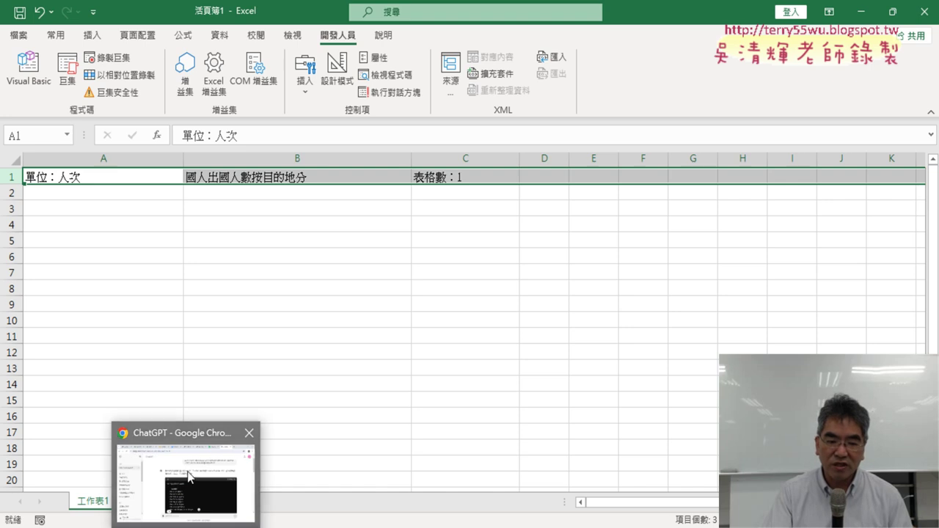
- Show the MOTC 國人出國人數按目的地分 page in Chrome, mark its header in red, then clear it
{"action": "left_click", "coordinate": [191, 477]}
{"action": "left_click", "coordinate": [566, 14]}
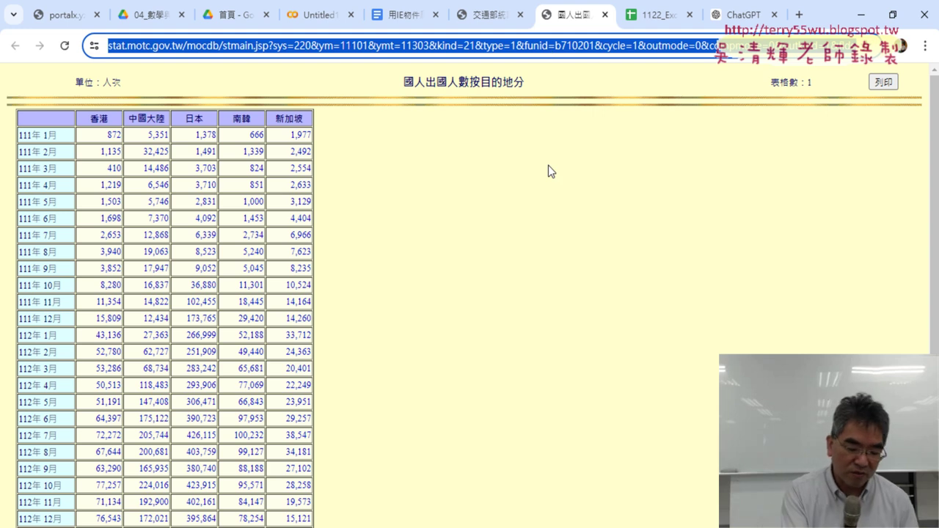
{"action": "key", "text": "ctrl+2"}
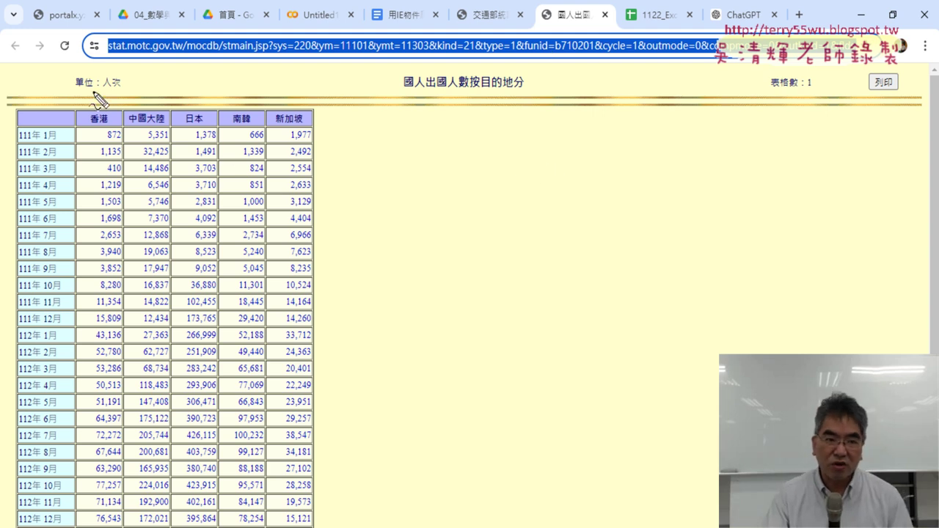
{"action": "mouse_move", "coordinate": [51, 66]}
{"action": "left_mouse_down"}
{"action": "mouse_move", "coordinate": [51, 105]}
{"action": "mouse_move", "coordinate": [126, 66]}
{"action": "mouse_move", "coordinate": [849, 99]}
{"action": "left_mouse_up"}
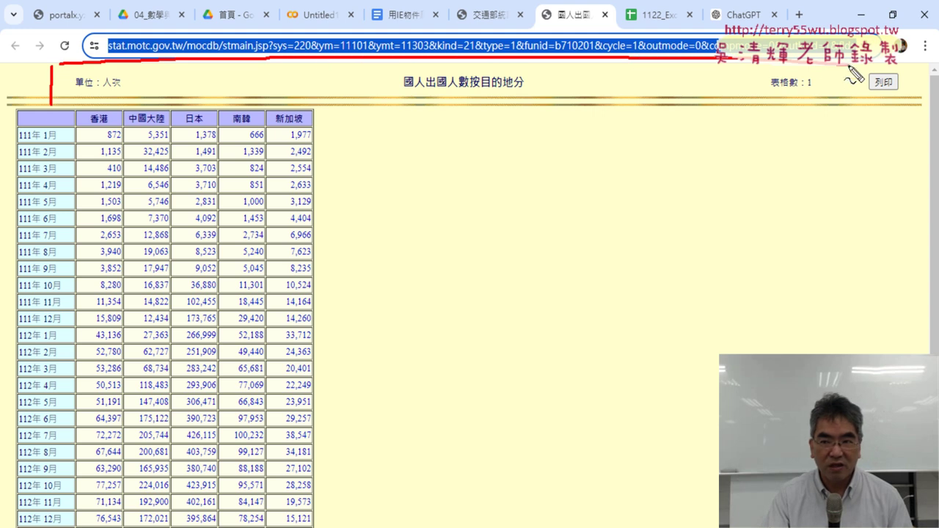
{"action": "left_click_drag", "start_coordinate": [66, 107], "coordinate": [844, 97]}
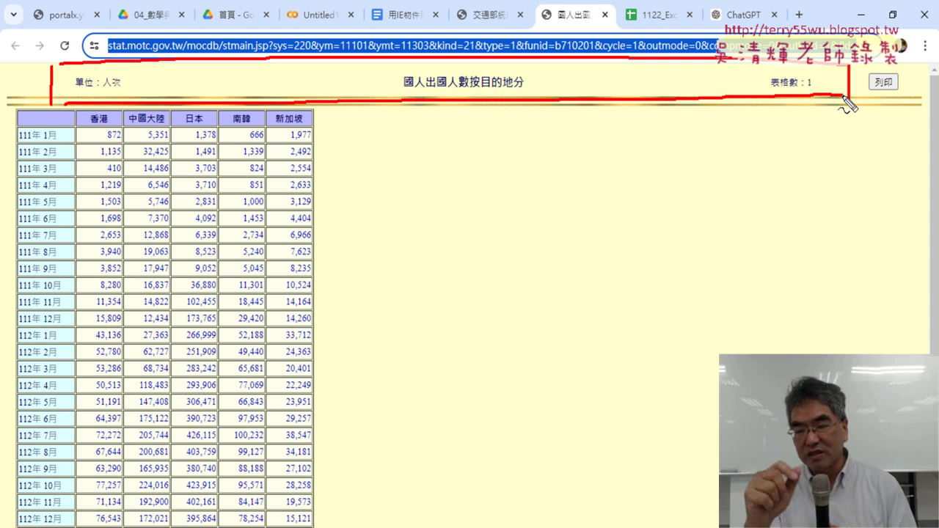
{"action": "key", "text": "Escape"}
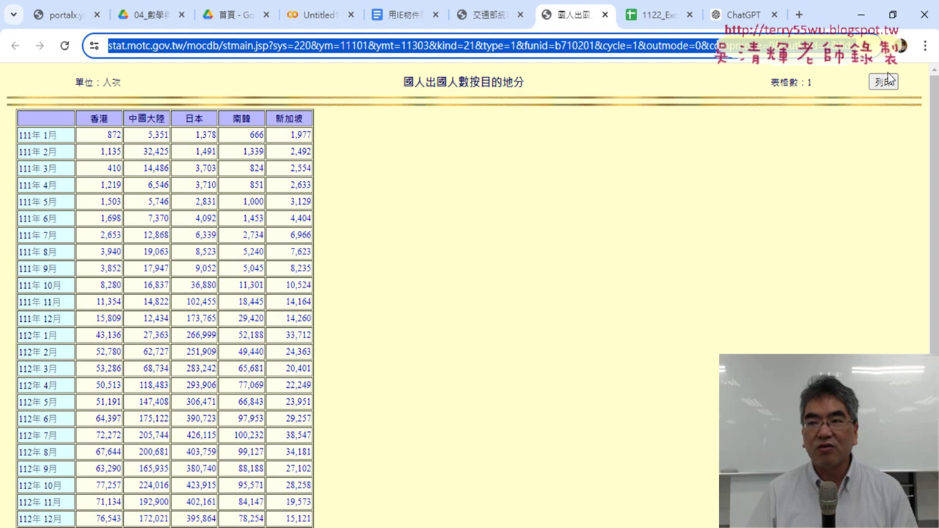
- Back in Excel, retype the table index in the editor and add the blank sheet 工作表2
{"action": "left_click", "coordinate": [865, 15]}
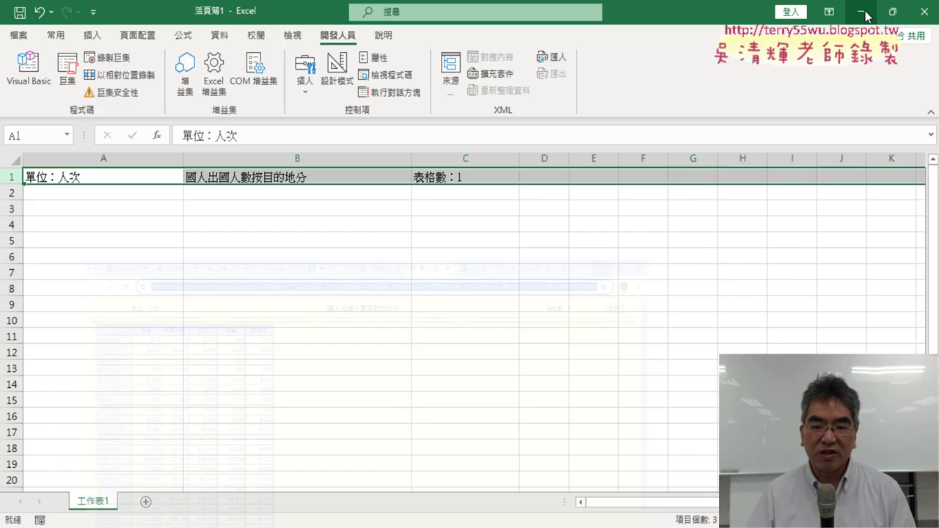
{"action": "left_click", "coordinate": [30, 73]}
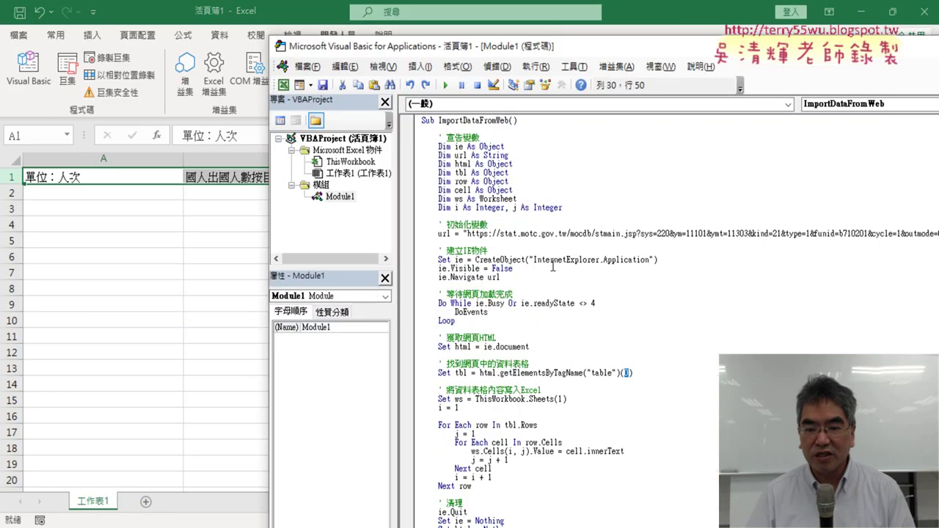
{"action": "type", "text": "0"}
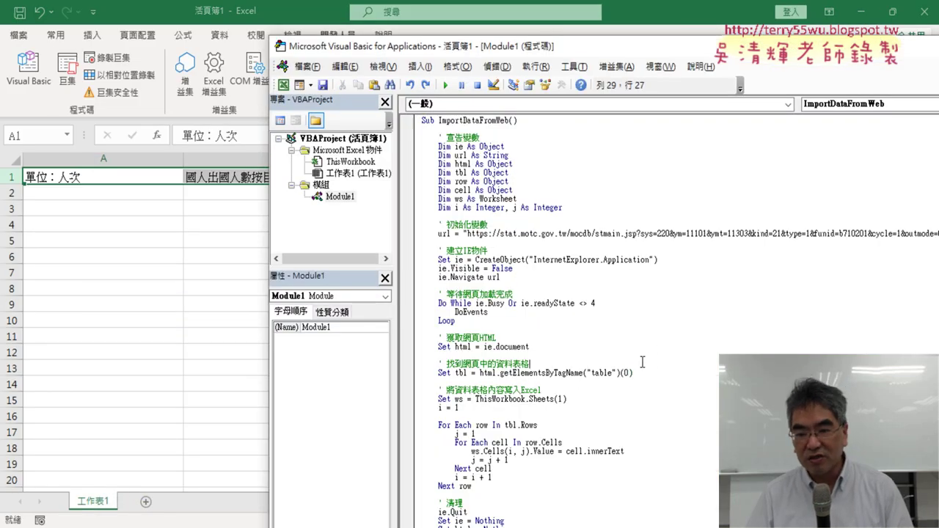
{"action": "type", "text": "1"}
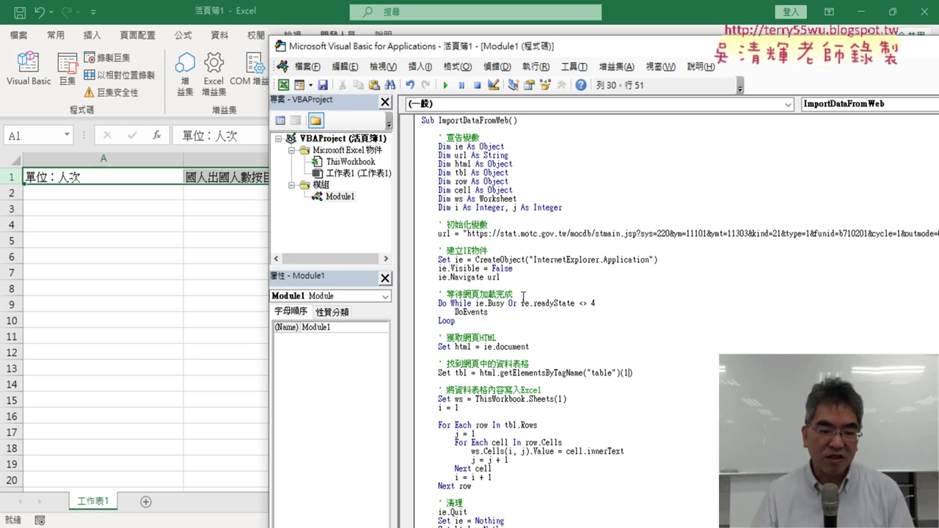
{"action": "left_click", "coordinate": [146, 502]}
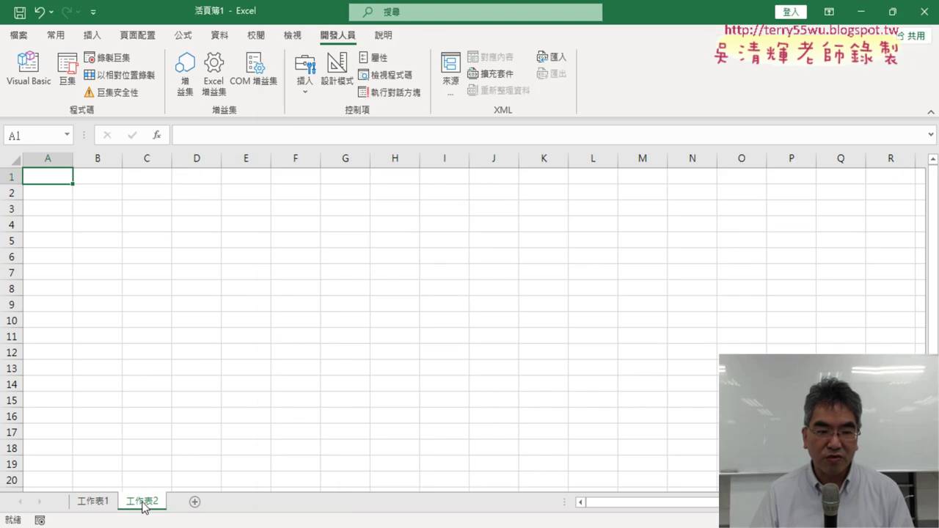
{"action": "left_click", "coordinate": [28, 67]}
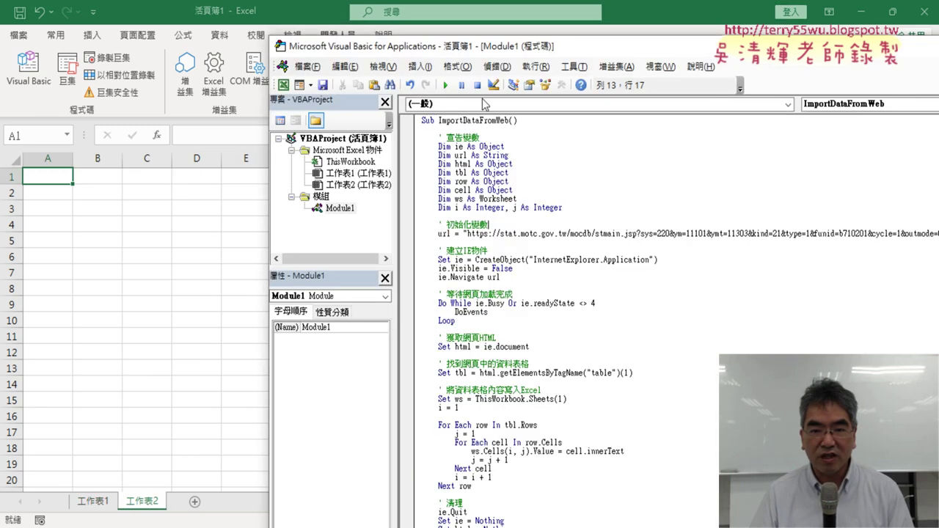
{"action": "left_click", "coordinate": [446, 86]}
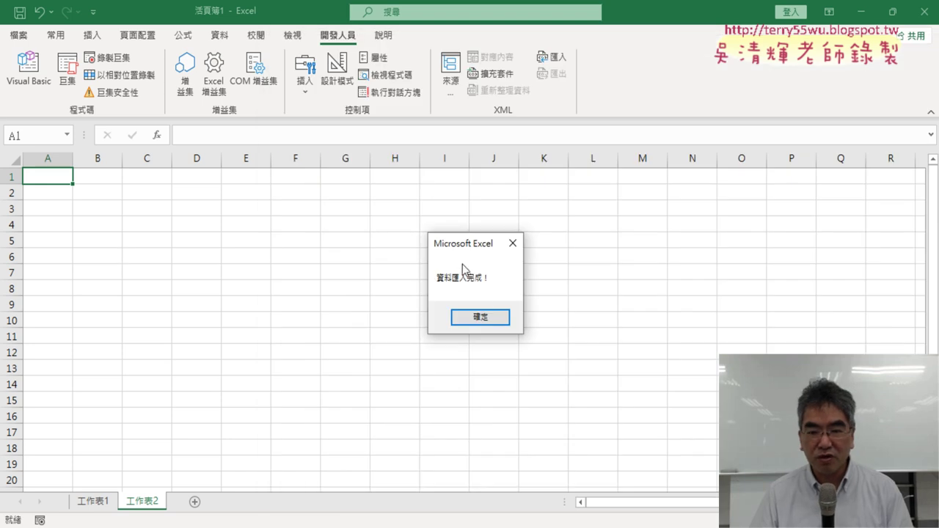
{"action": "left_click", "coordinate": [489, 317]}
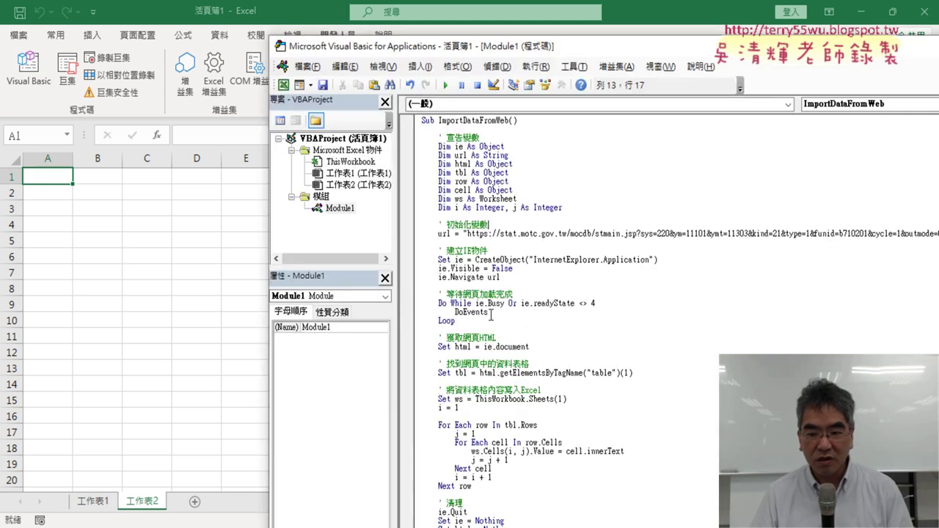
{"action": "left_click", "coordinate": [512, 372]}
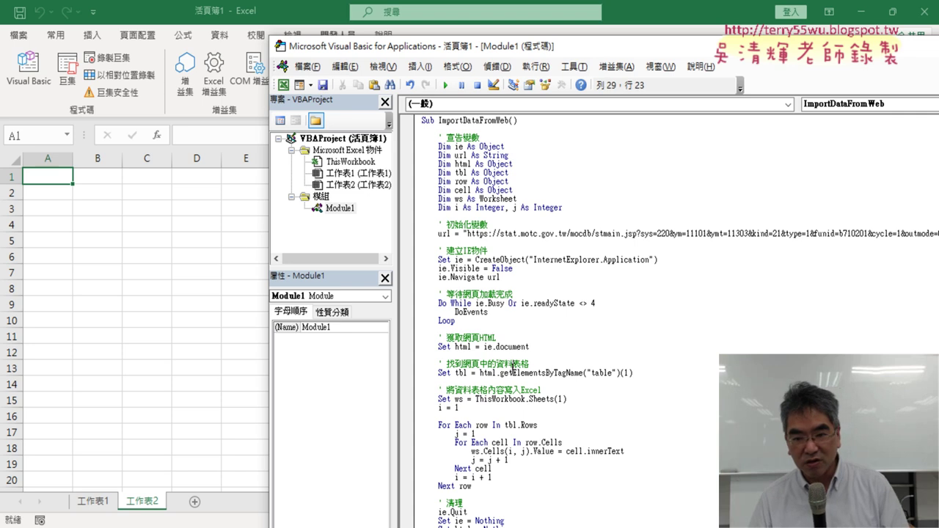
{"action": "key", "text": "F5"}
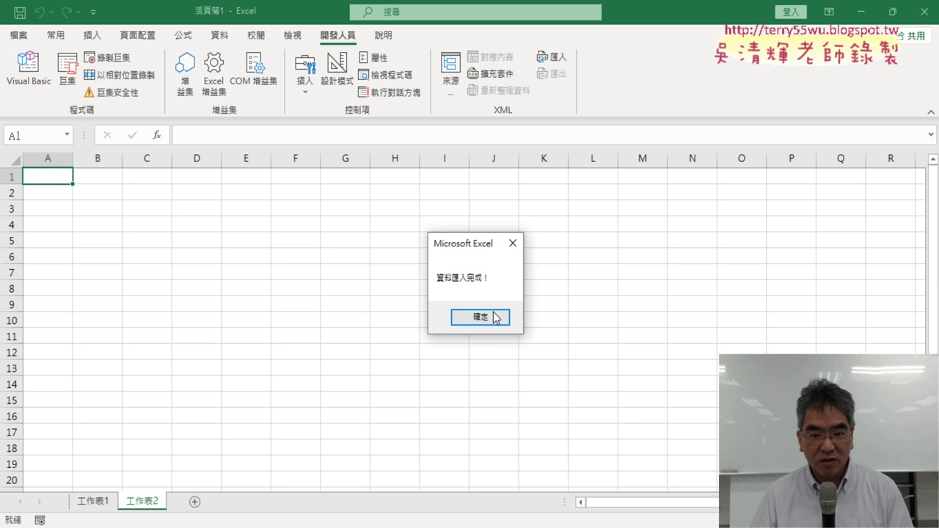
{"action": "left_click", "coordinate": [493, 317]}
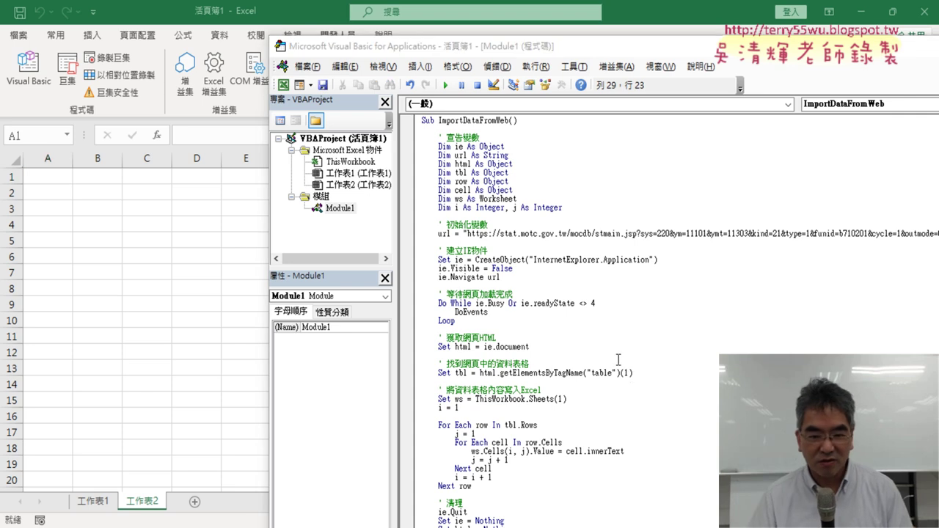
{"action": "left_click", "coordinate": [100, 503]}
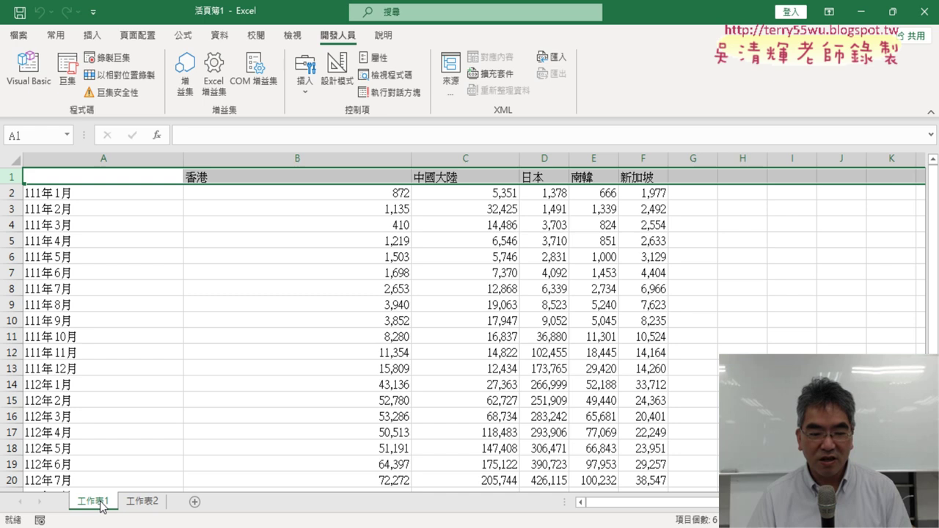
{"action": "left_click", "coordinate": [135, 503]}
{"action": "left_click", "coordinate": [28, 74]}
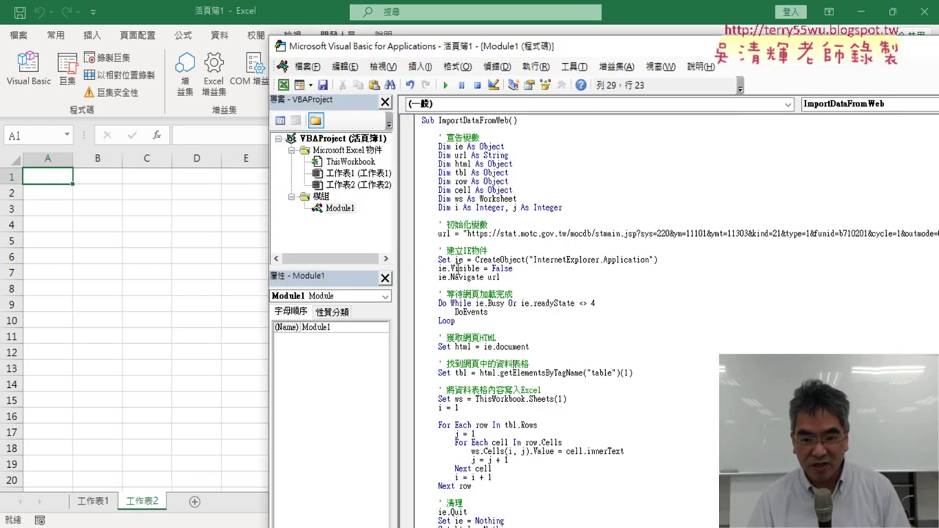
{"action": "scroll", "coordinate": [616, 308], "scroll_direction": "down", "scroll_amount": 2}
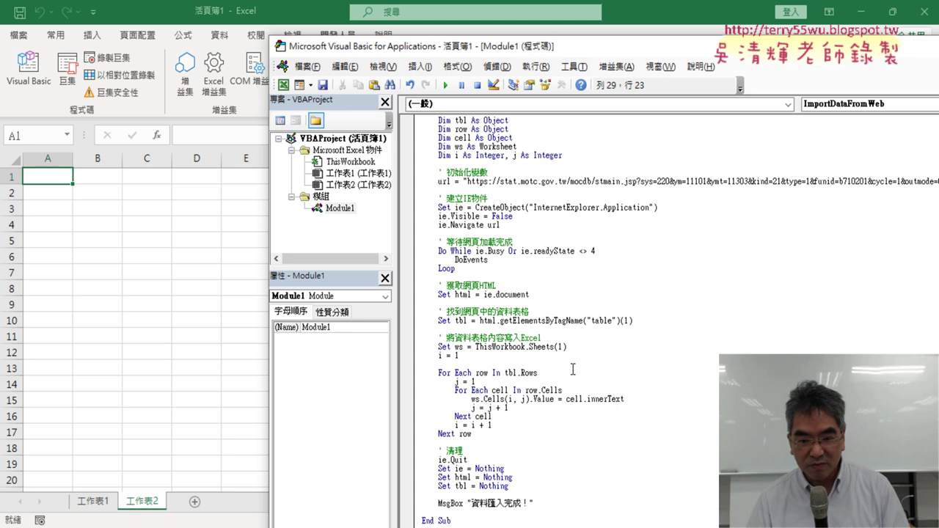
{"action": "left_click_drag", "start_coordinate": [567, 347], "coordinate": [475, 348]}
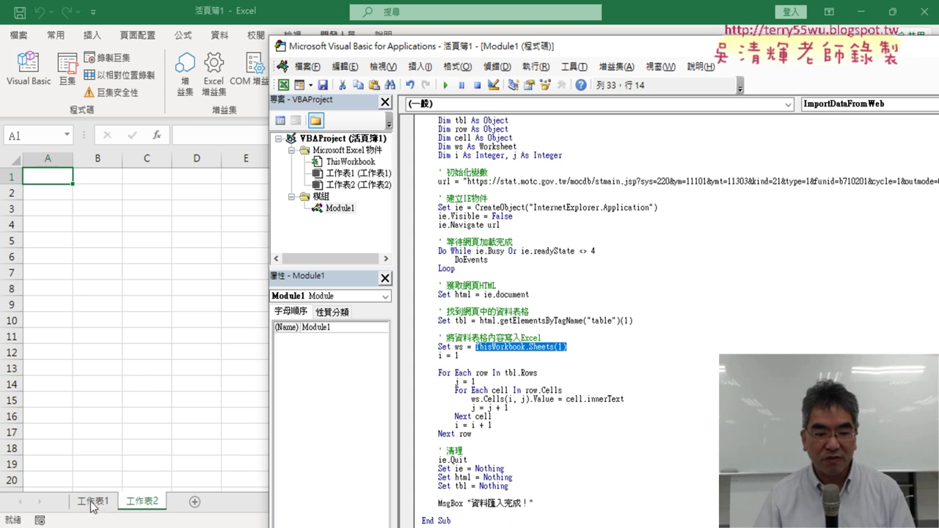
{"action": "left_click_drag", "start_coordinate": [568, 347], "coordinate": [394, 347]}
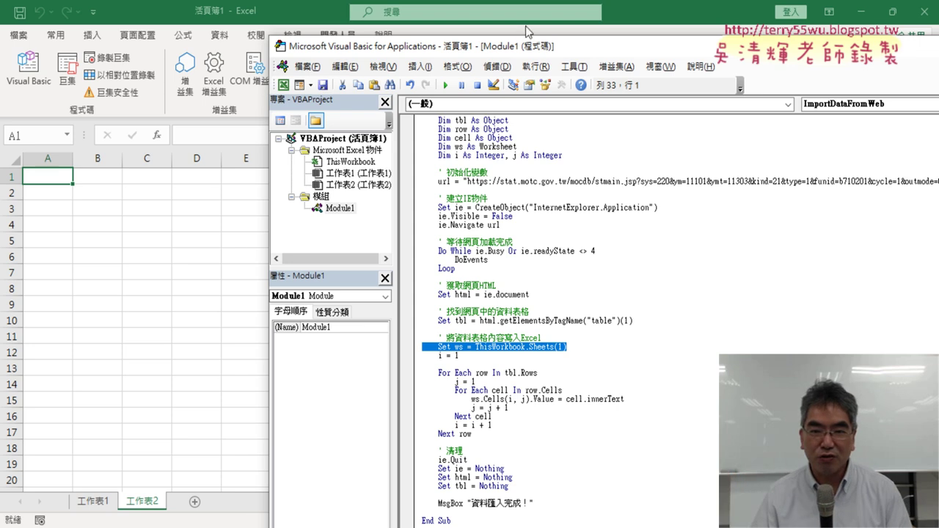
- Enlarge the VBA editor's code font size in the Options formatting settings
{"action": "mouse_move", "coordinate": [524, 35]}
{"action": "left_mouse_down"}
{"action": "mouse_move", "coordinate": [446, 51]}
{"action": "mouse_move", "coordinate": [462, 47]}
{"action": "left_mouse_up"}
{"action": "left_click", "coordinate": [498, 56]}
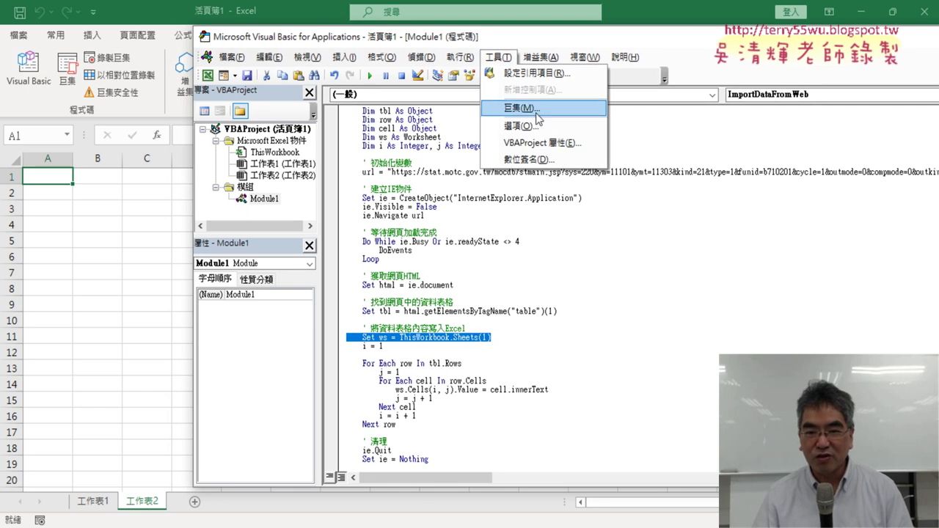
{"action": "left_click", "coordinate": [543, 129]}
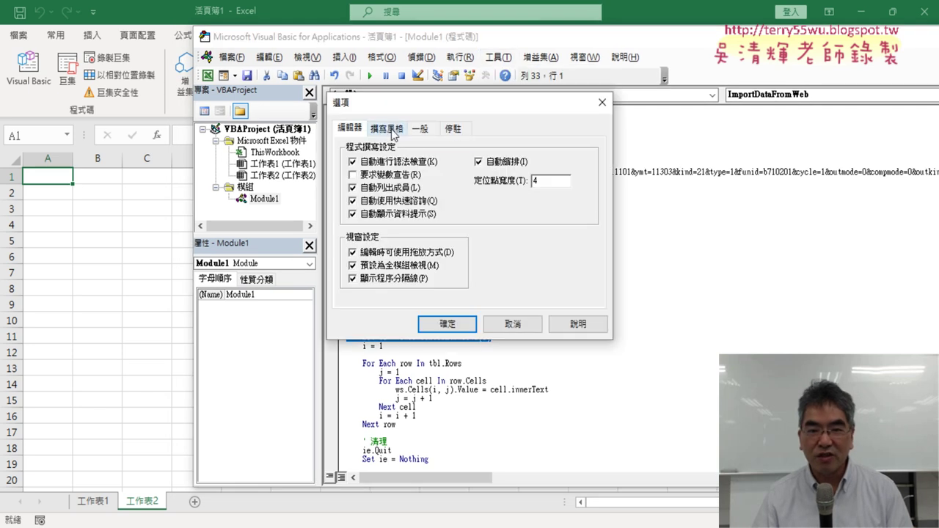
{"action": "left_click", "coordinate": [389, 130]}
{"action": "left_click", "coordinate": [535, 194]}
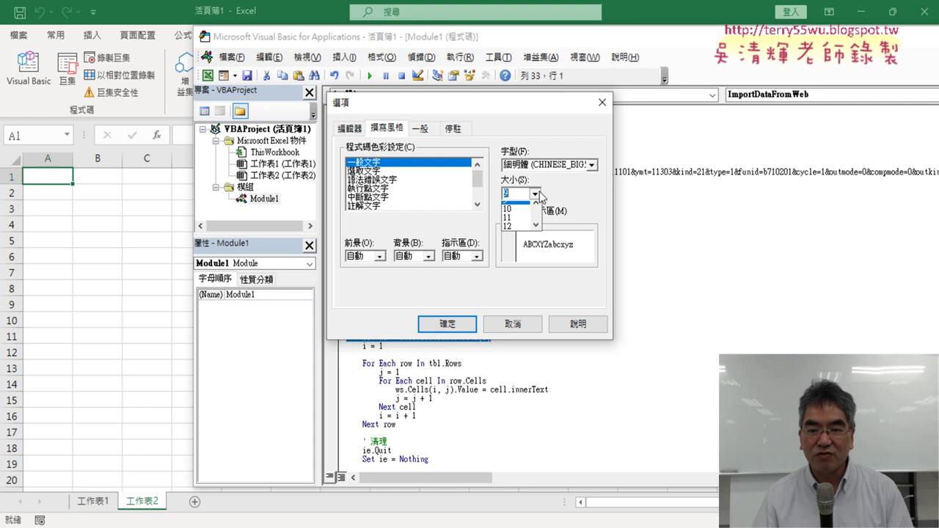
{"action": "left_click", "coordinate": [518, 224]}
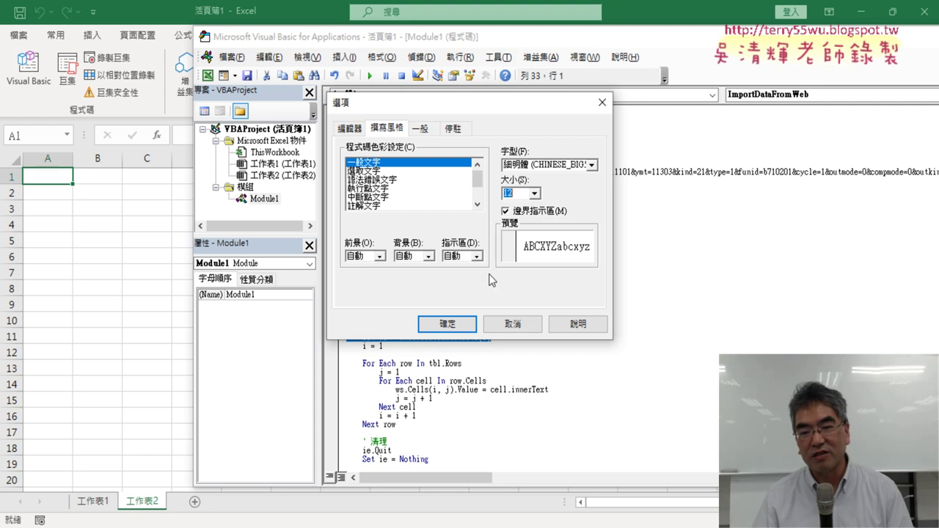
{"action": "left_click", "coordinate": [447, 324]}
- Delete the Set ws line and the ws. prefix so the loop reads Cells(i, j).Value
{"action": "scroll", "coordinate": [609, 328], "scroll_direction": "down", "scroll_amount": 3}
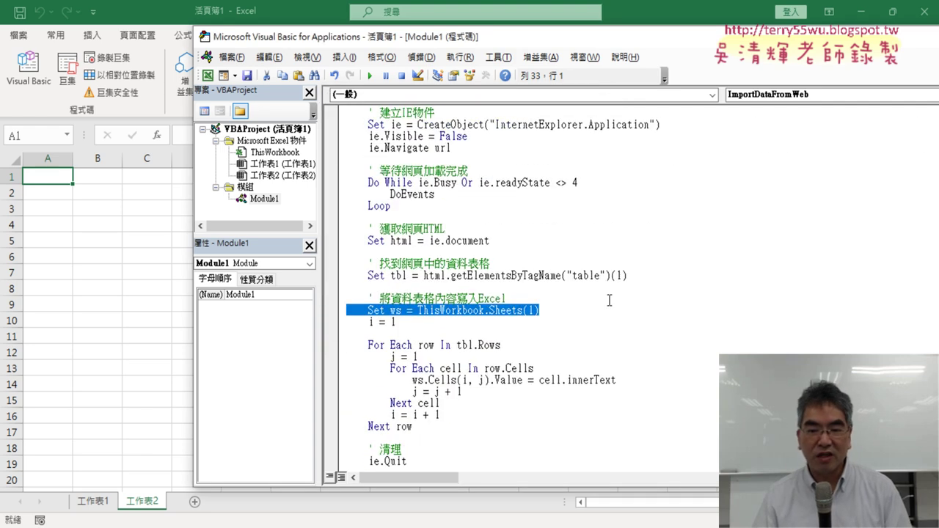
{"action": "left_click", "coordinate": [627, 300]}
{"action": "left_click_drag", "start_coordinate": [563, 310], "coordinate": [329, 308]}
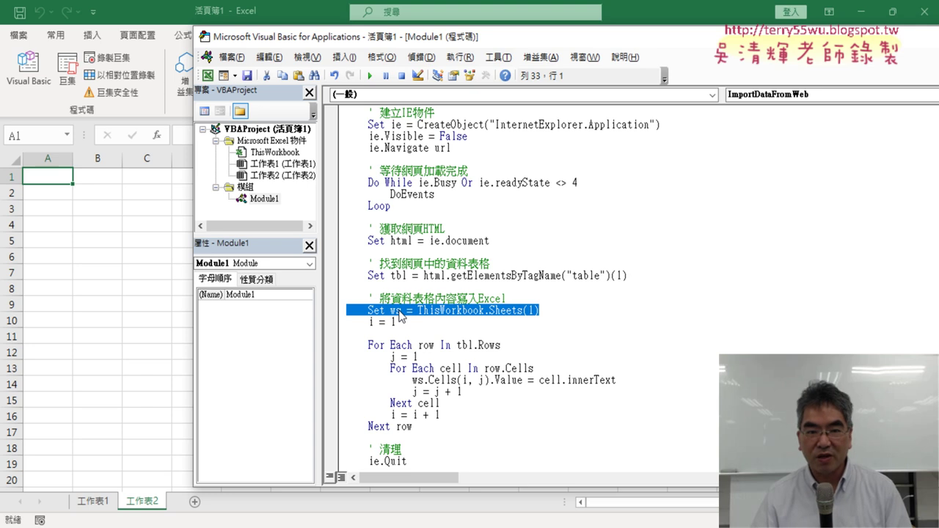
{"action": "key", "text": "Delete"}
{"action": "key", "text": "Delete"}
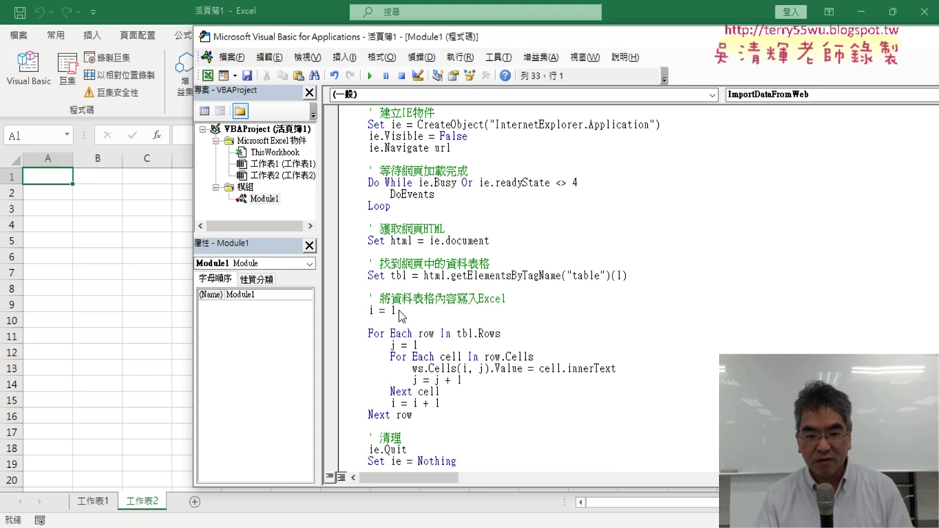
{"action": "left_click_drag", "start_coordinate": [429, 369], "coordinate": [416, 375]}
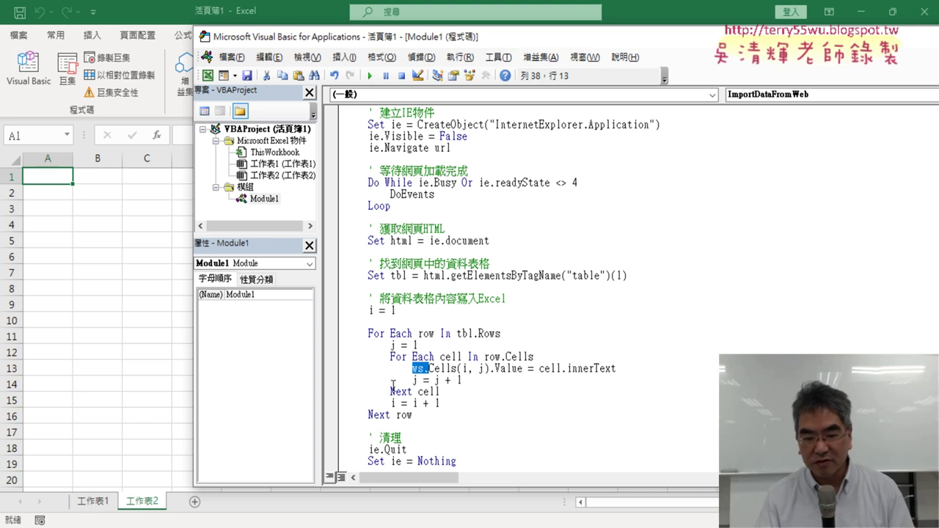
{"action": "key", "text": "Delete"}
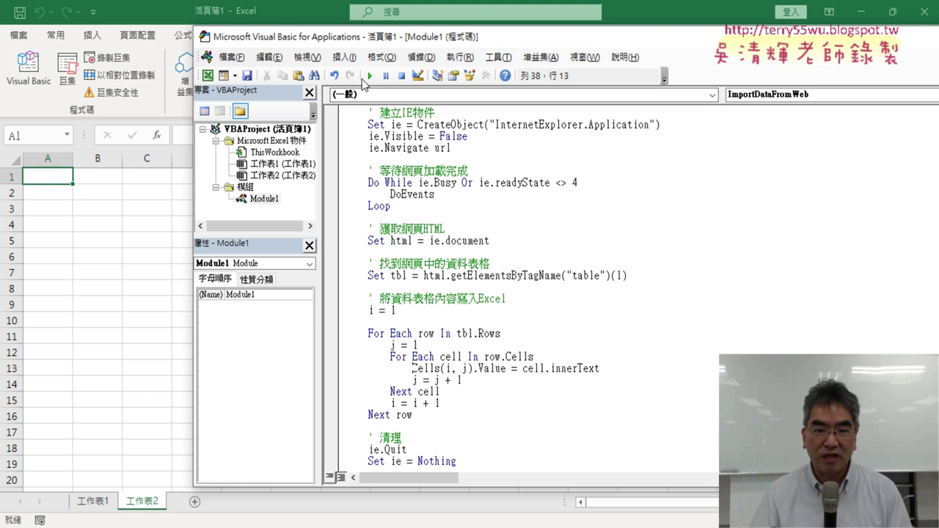
- Run the ImportDataFromWeb macro to fill 工作表2 with the MOTC outbound-travel table
{"action": "left_click", "coordinate": [369, 75]}
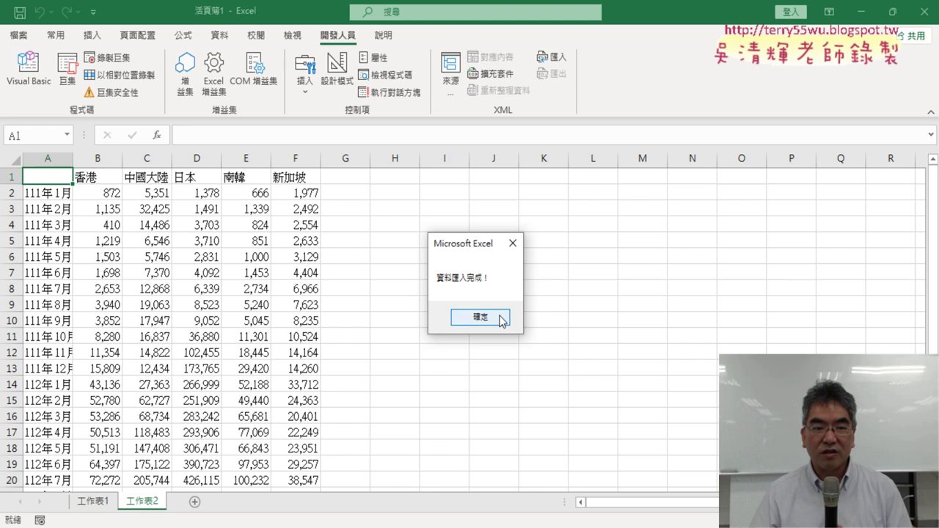
{"action": "left_click", "coordinate": [501, 319]}
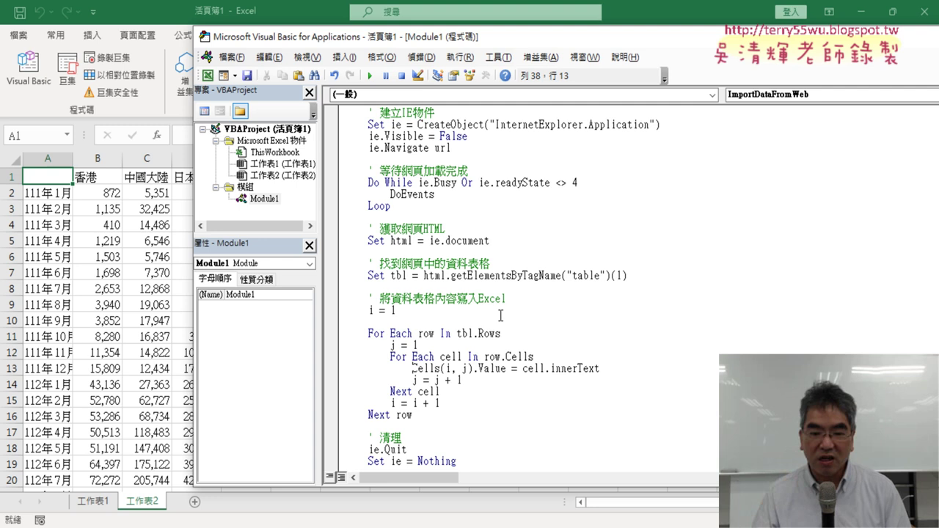
{"action": "scroll", "coordinate": [516, 269], "scroll_direction": "up", "scroll_amount": 1}
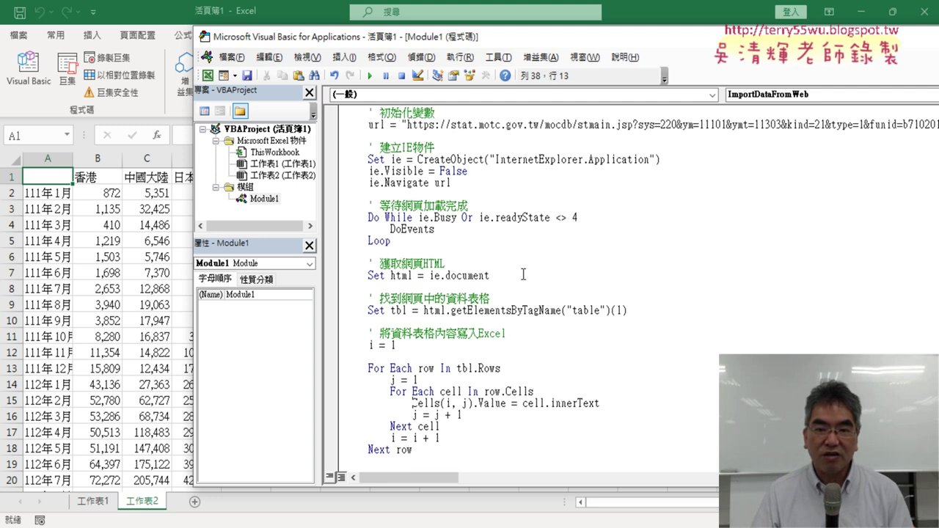
{"action": "scroll", "coordinate": [523, 273], "scroll_direction": "up", "scroll_amount": 4}
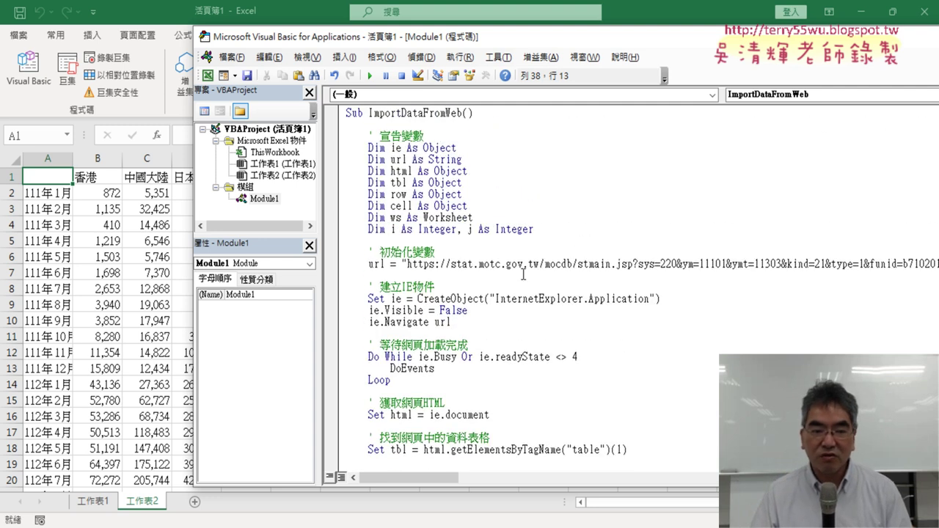
- Switch to Chrome's ChatGPT conversation and highlight the original IE-object VBA prompt
{"action": "key", "text": "alt+Tab"}
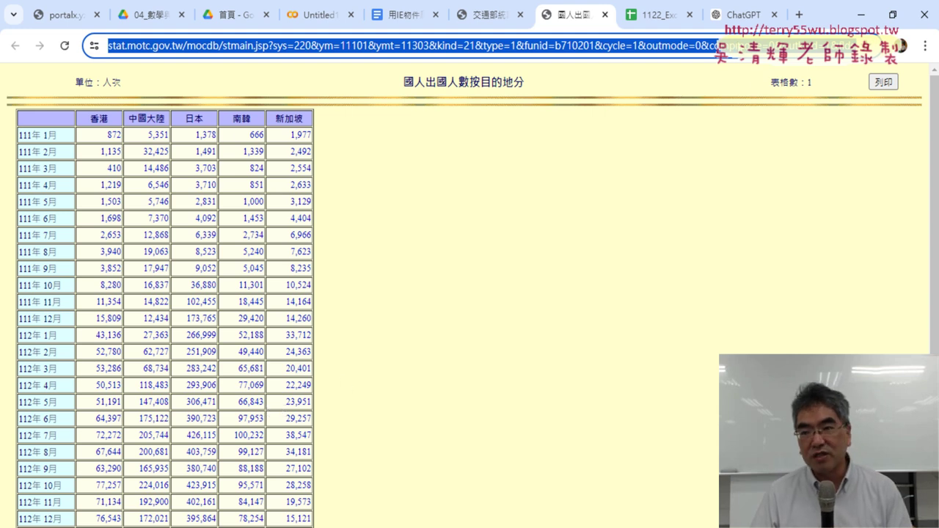
{"action": "left_click", "coordinate": [741, 24]}
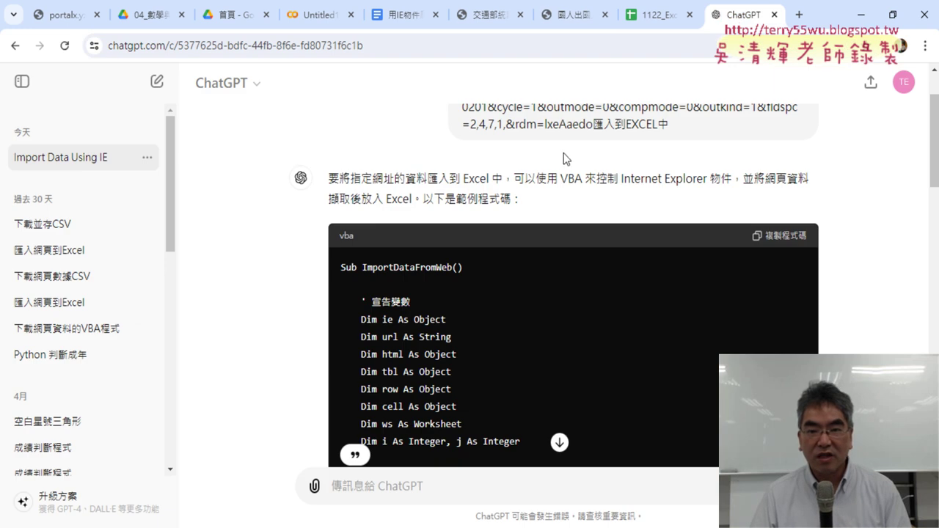
{"action": "scroll", "coordinate": [566, 158], "scroll_direction": "up", "scroll_amount": 1}
{"action": "left_click_drag", "start_coordinate": [462, 137], "coordinate": [690, 155]}
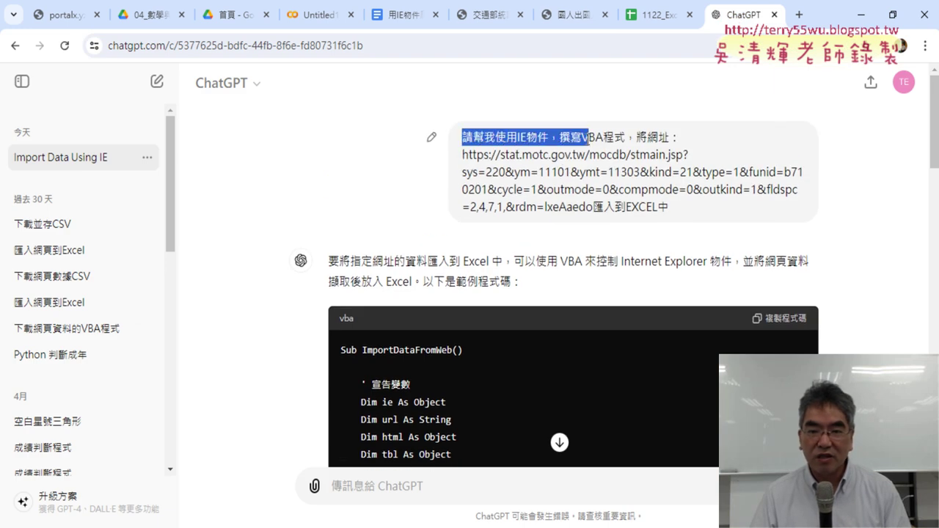
- Switch to the 用IE物件爬取交通部統計查詢網 notes and select the question's URL
{"action": "left_click", "coordinate": [403, 20]}
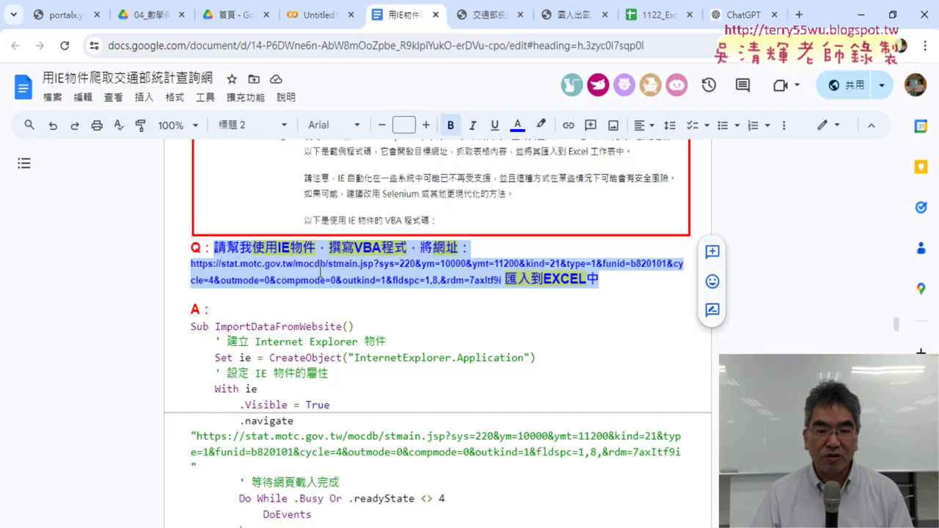
{"action": "left_click_drag", "start_coordinate": [185, 250], "coordinate": [627, 285]}
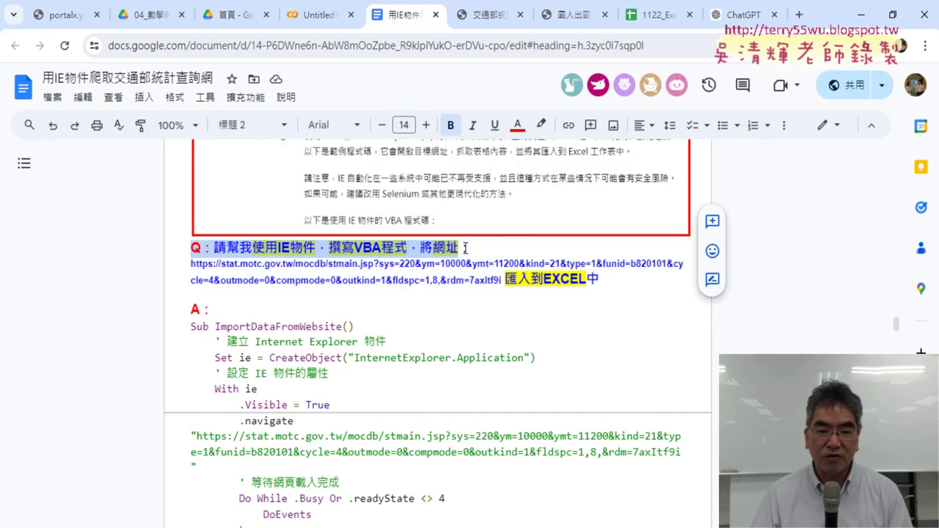
{"action": "left_click", "coordinate": [543, 279]}
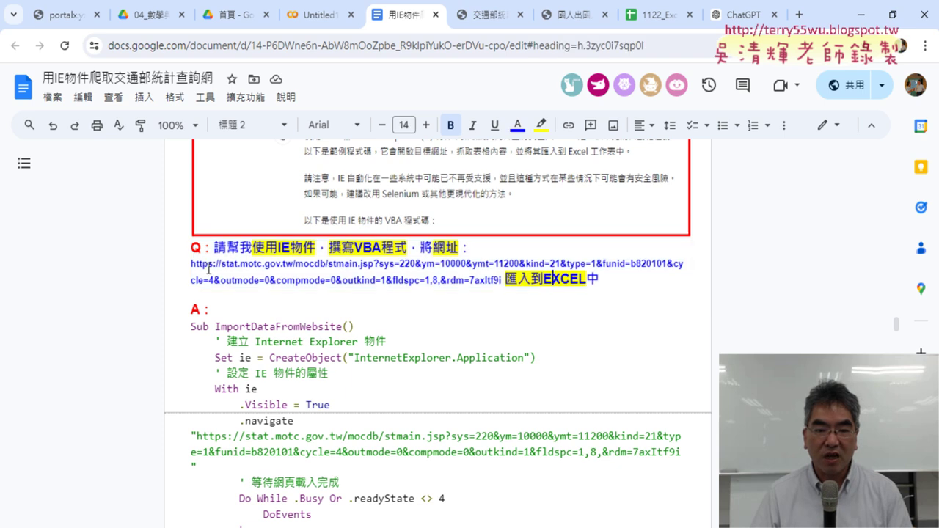
{"action": "left_click_drag", "start_coordinate": [210, 262], "coordinate": [503, 277]}
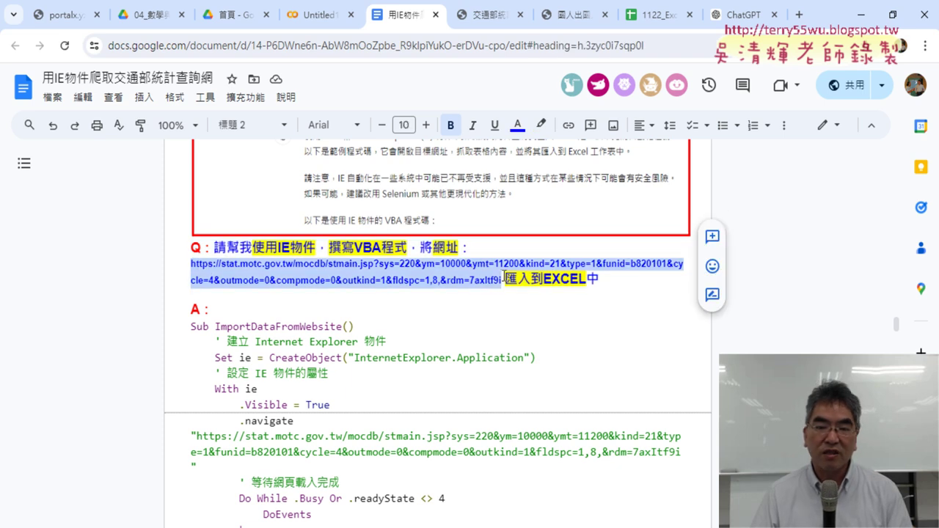